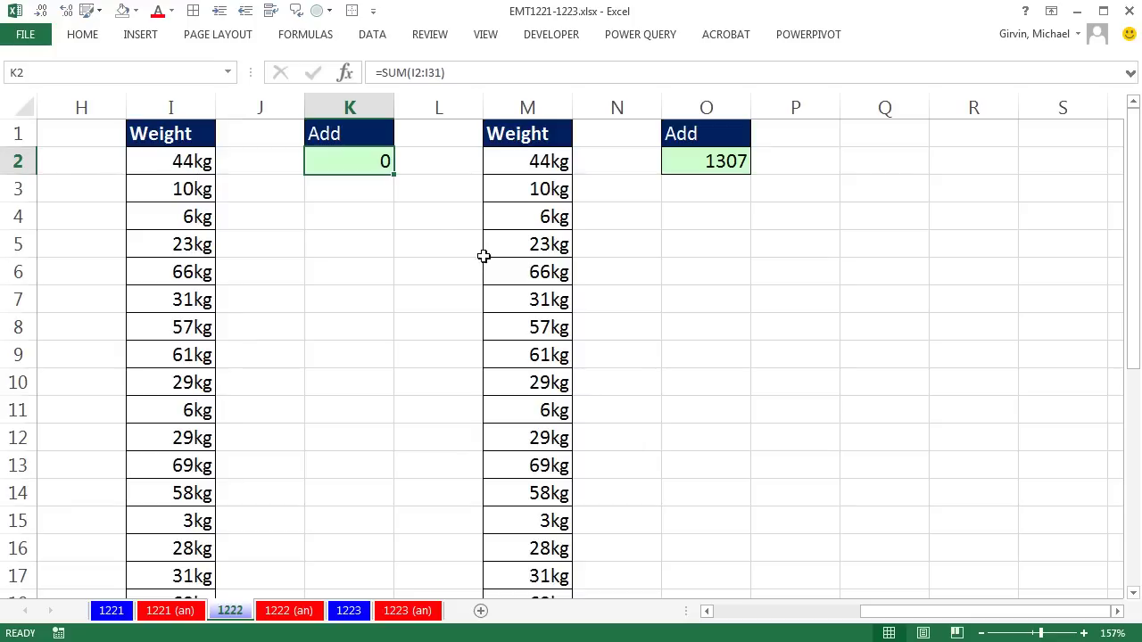
Inspect the SUM formulas in K2 and O2 and the weight ranges they reference
double_click(364, 162)
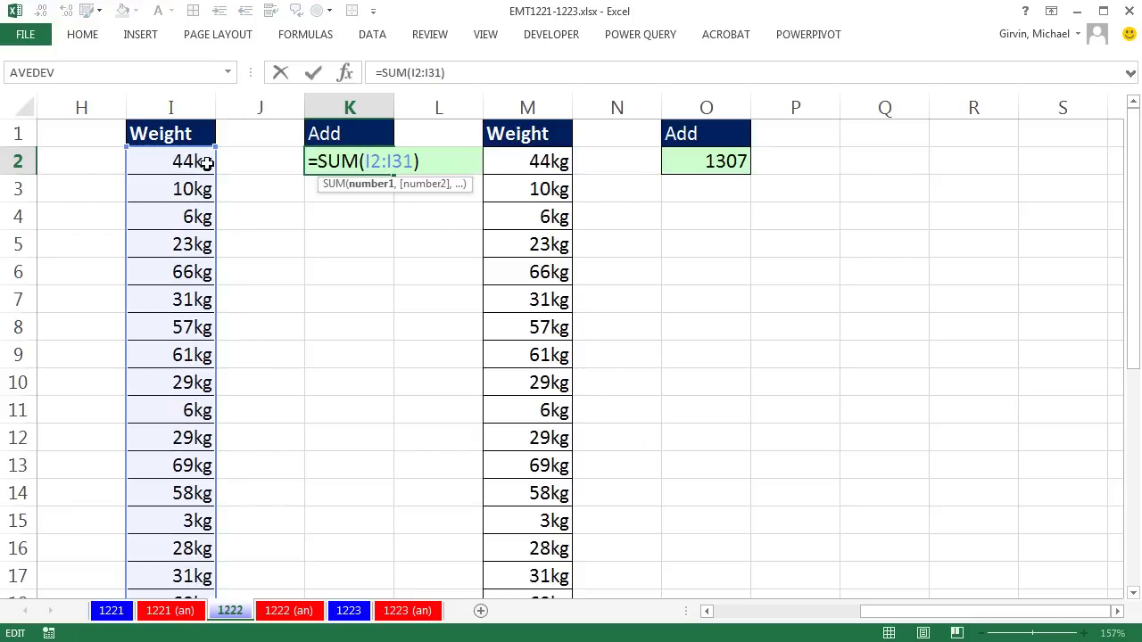
key("ctrl+Return")
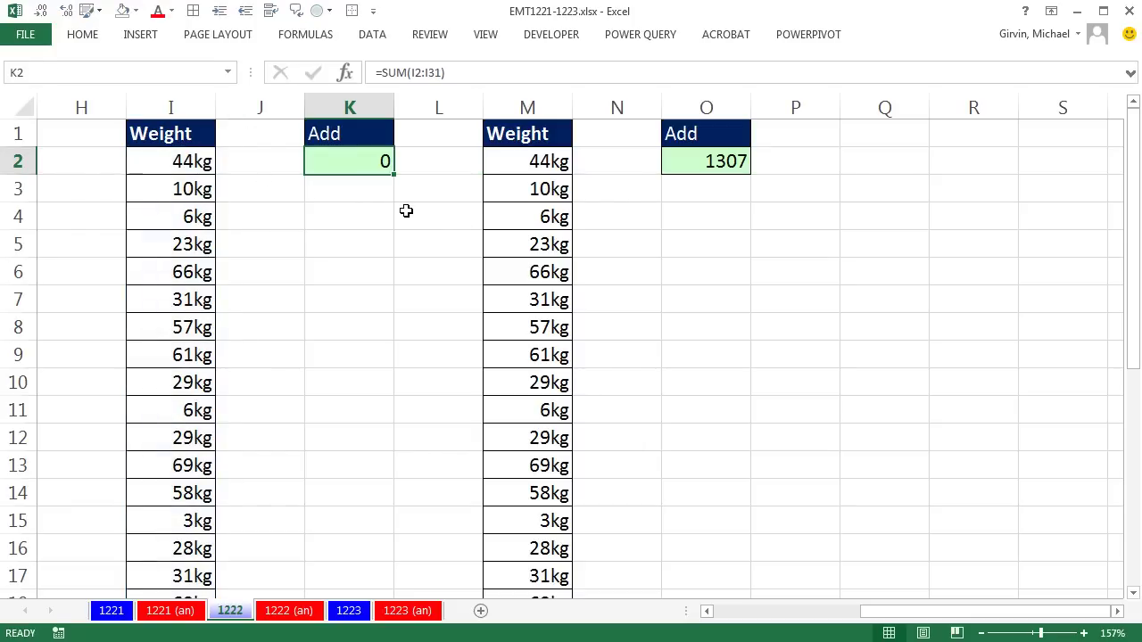
double_click(689, 162)
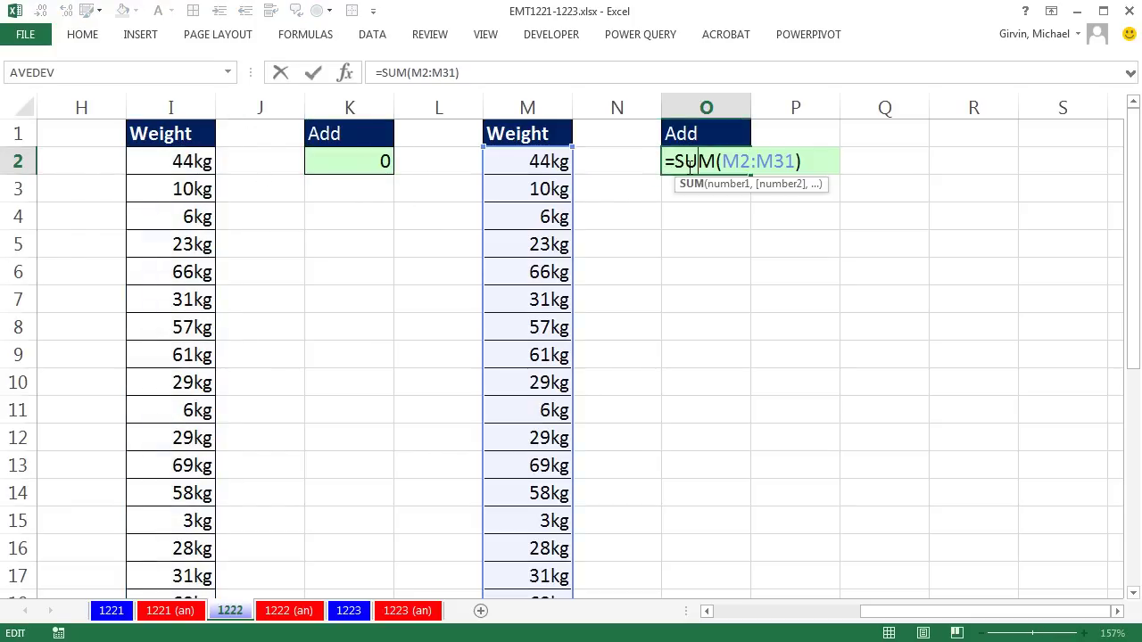
key("ctrl+Return")
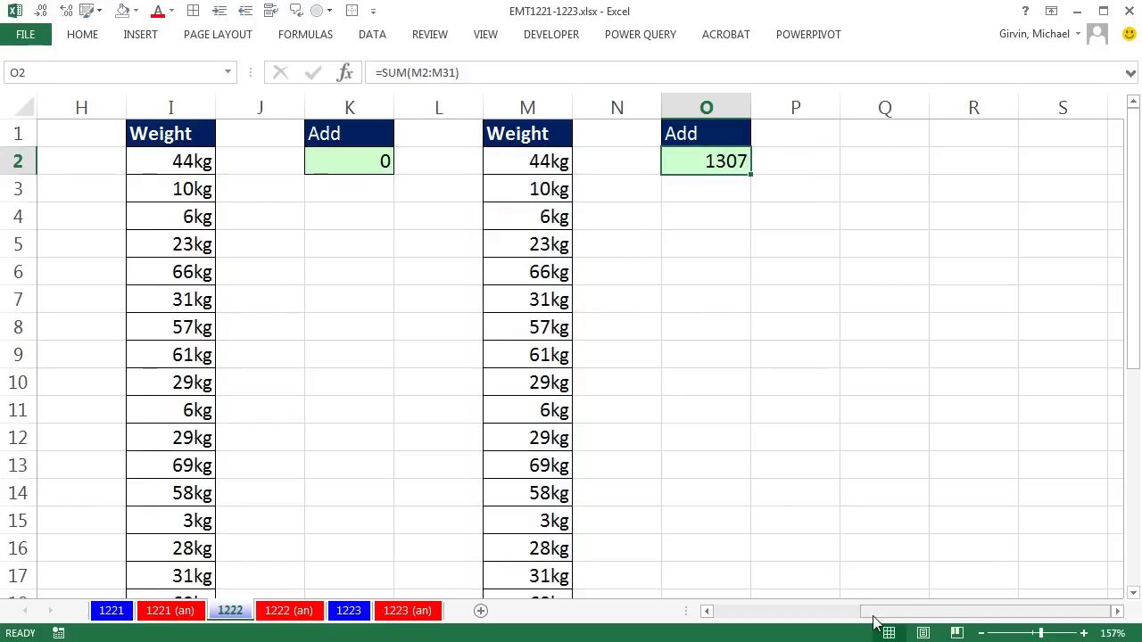
Enter a SUM formula in C2 that adds the weights in A2:A31
left_click_drag(875, 622, 683, 616)
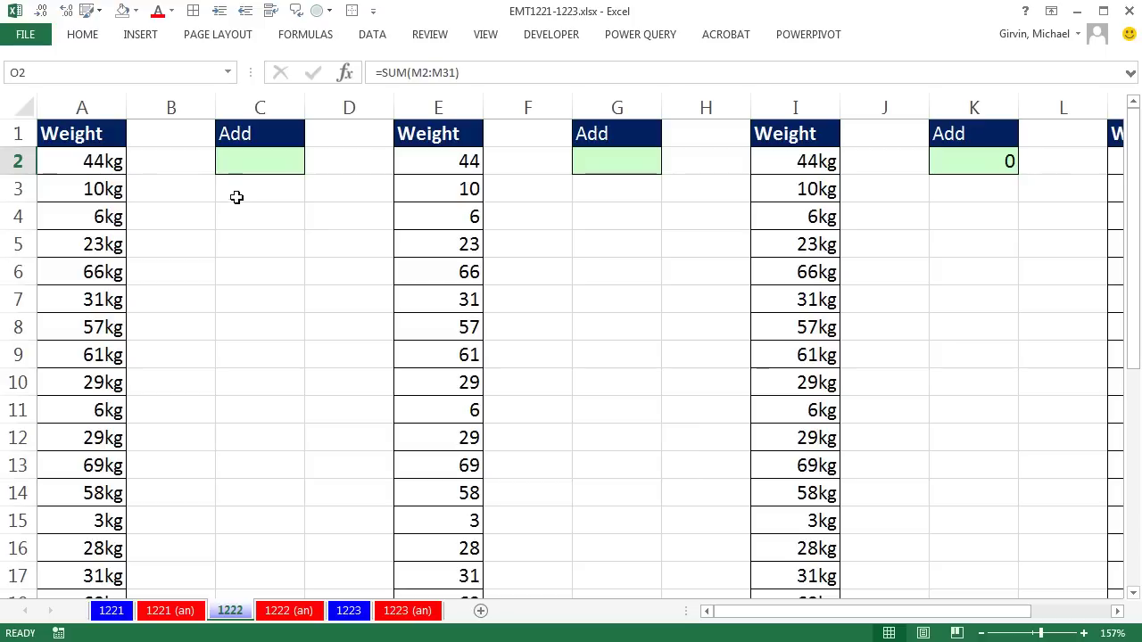
left_click(239, 154)
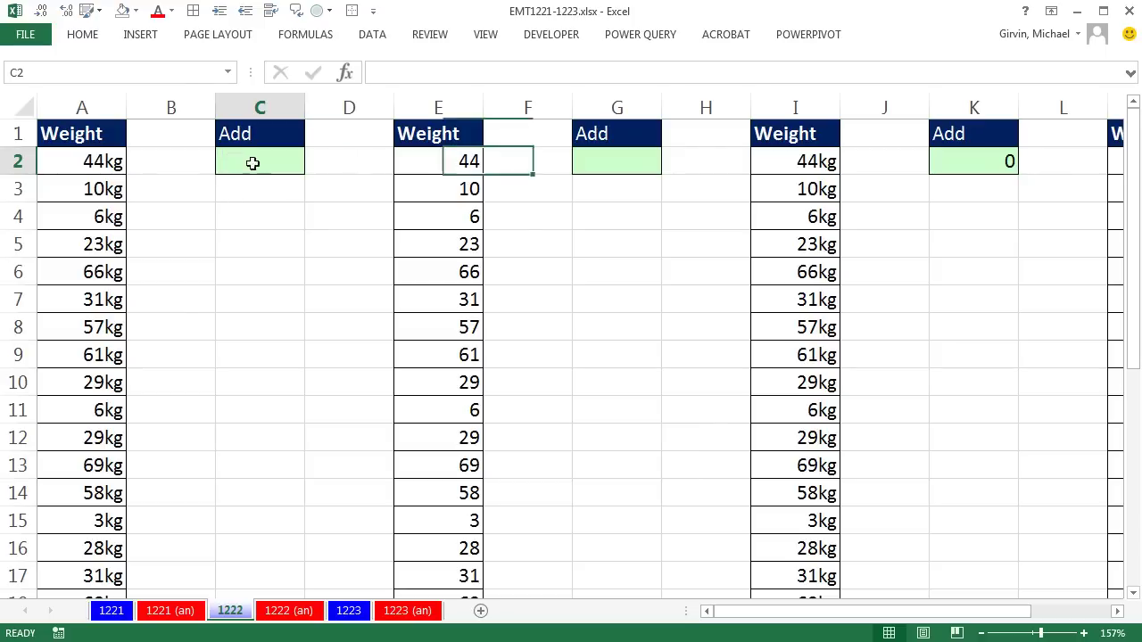
key("alt+equal")
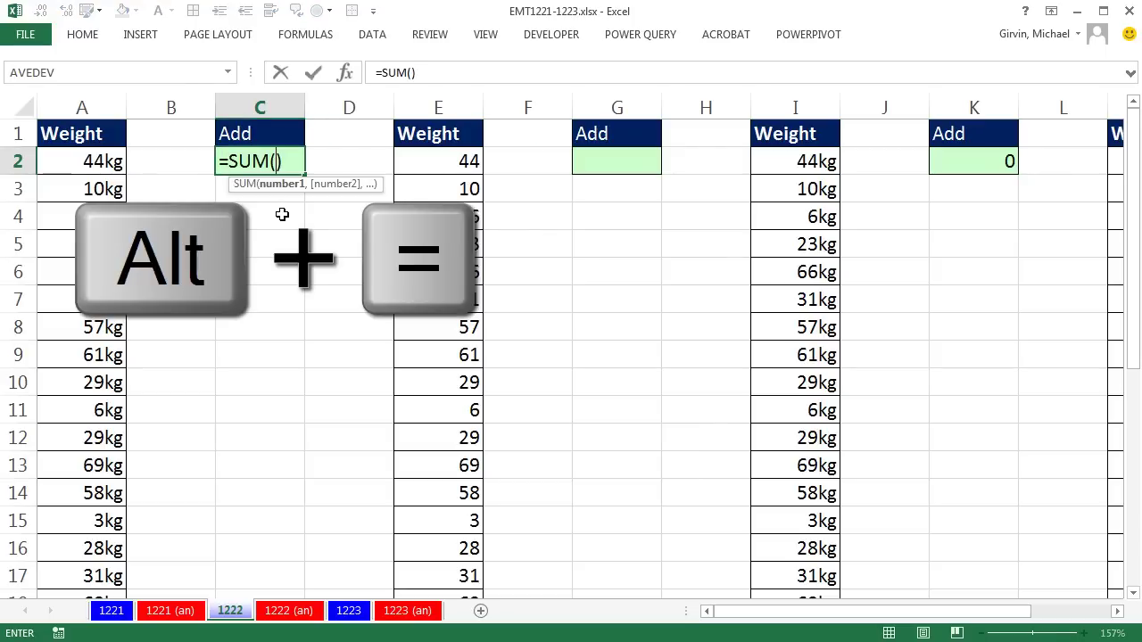
left_click(94, 163)
key("ctrl+shift+Down")
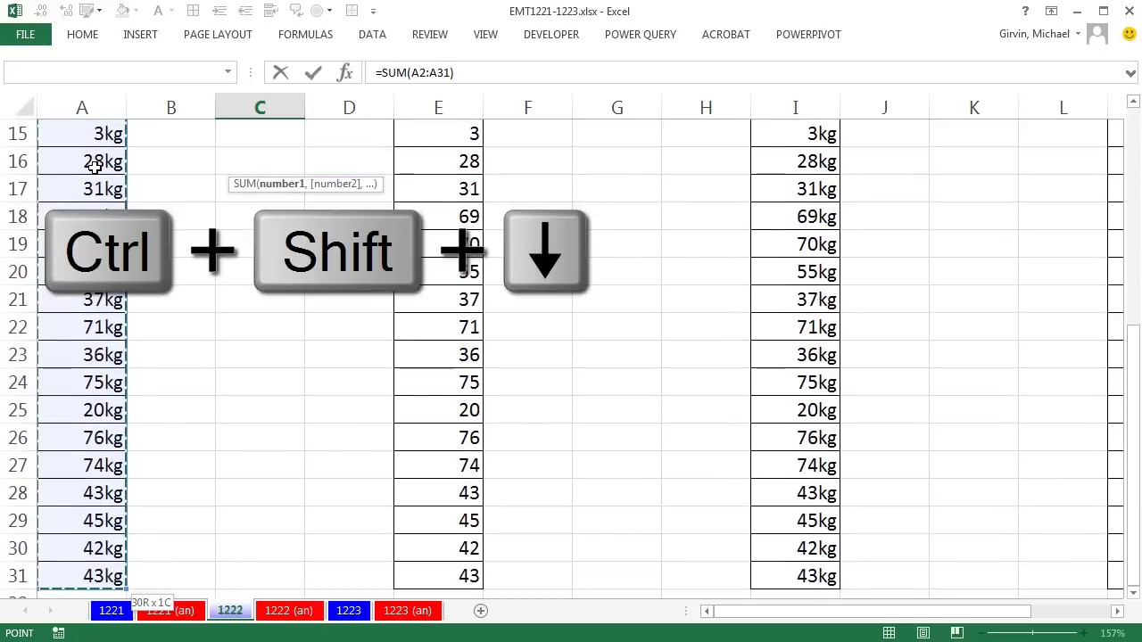
key("shift+Return")
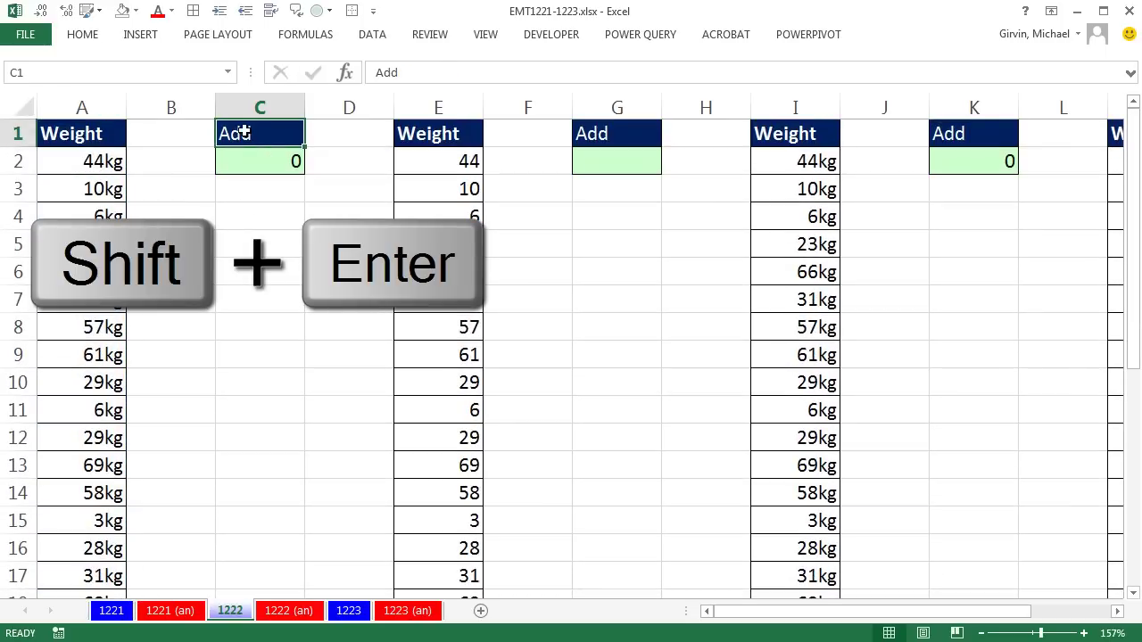
Examine the content and alignment of the weight in A2 and the range used by the SUM formula in C2
double_click(251, 160)
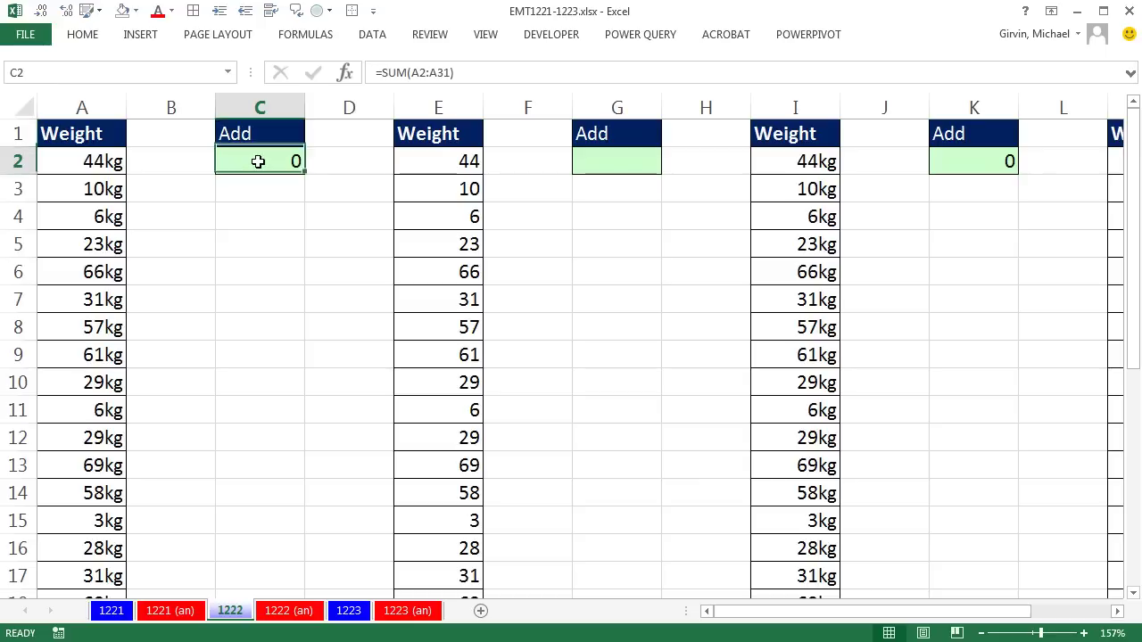
key("Escape")
left_click(98, 161)
key("F2")
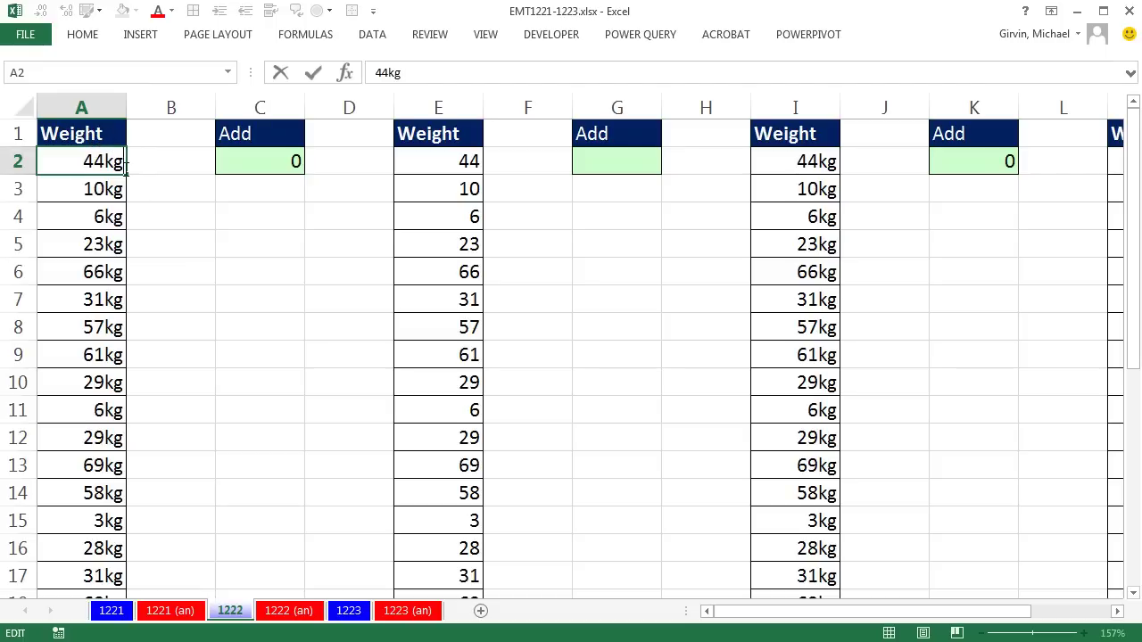
double_click(250, 161)
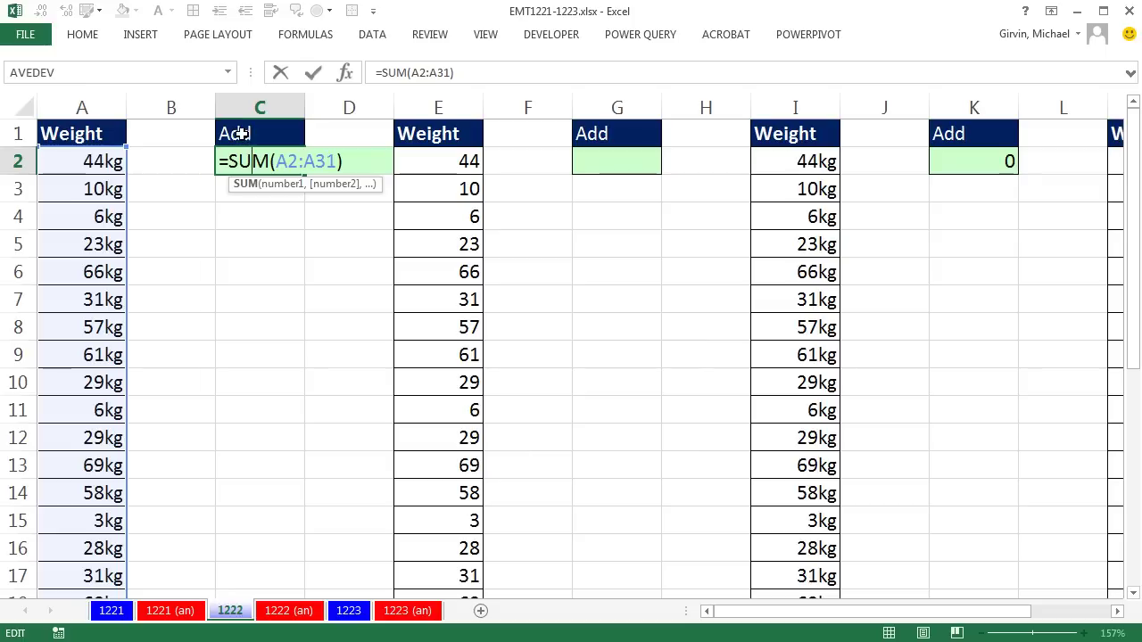
key("ctrl+Return")
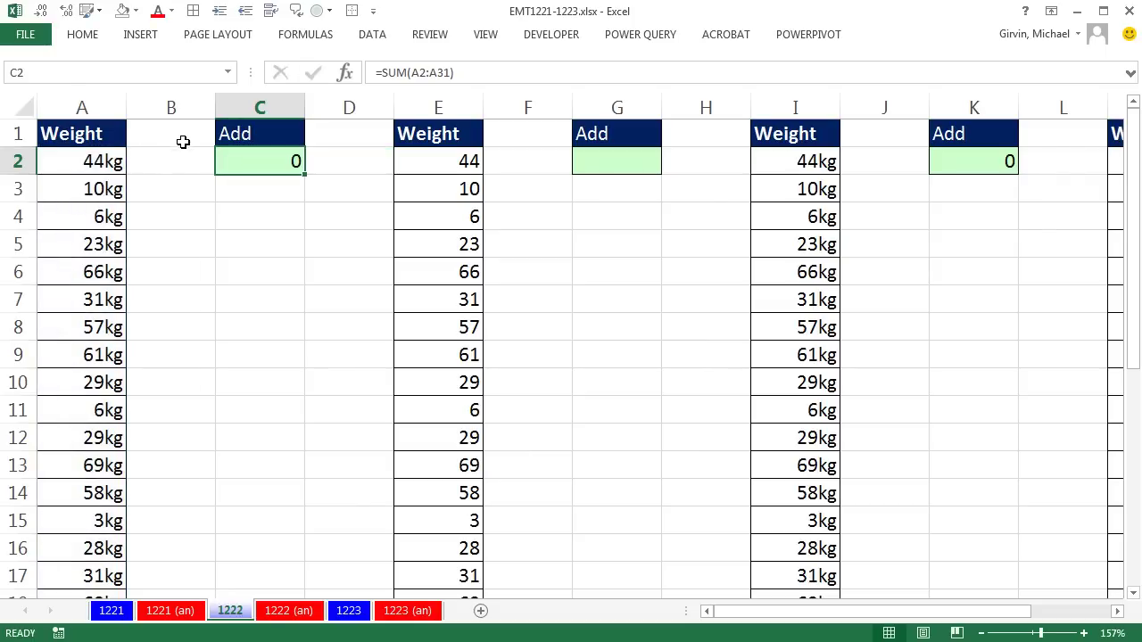
left_click(102, 163)
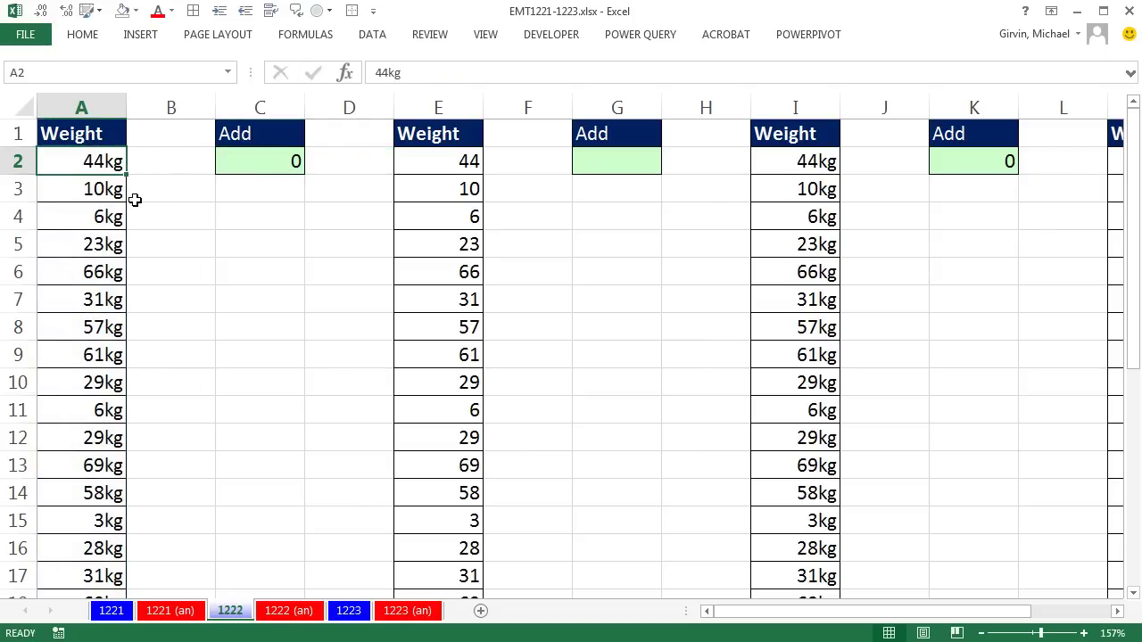
left_click(82, 36)
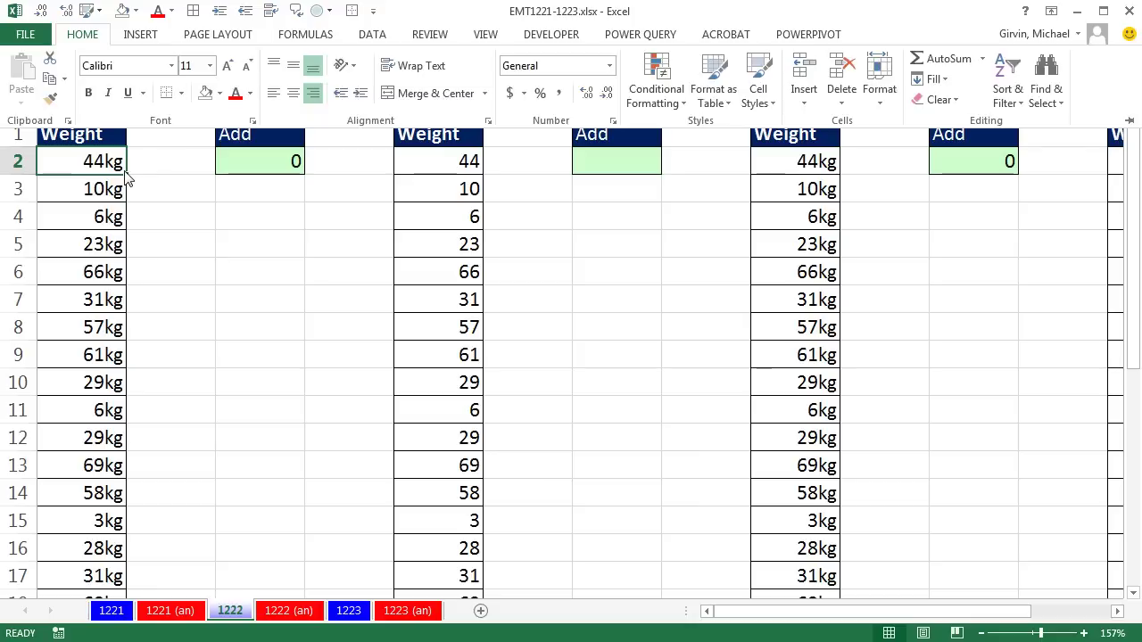
key("ctrl+F1")
Enter a SUM formula in G2 that adds the weights in E2:E31
left_click(610, 161)
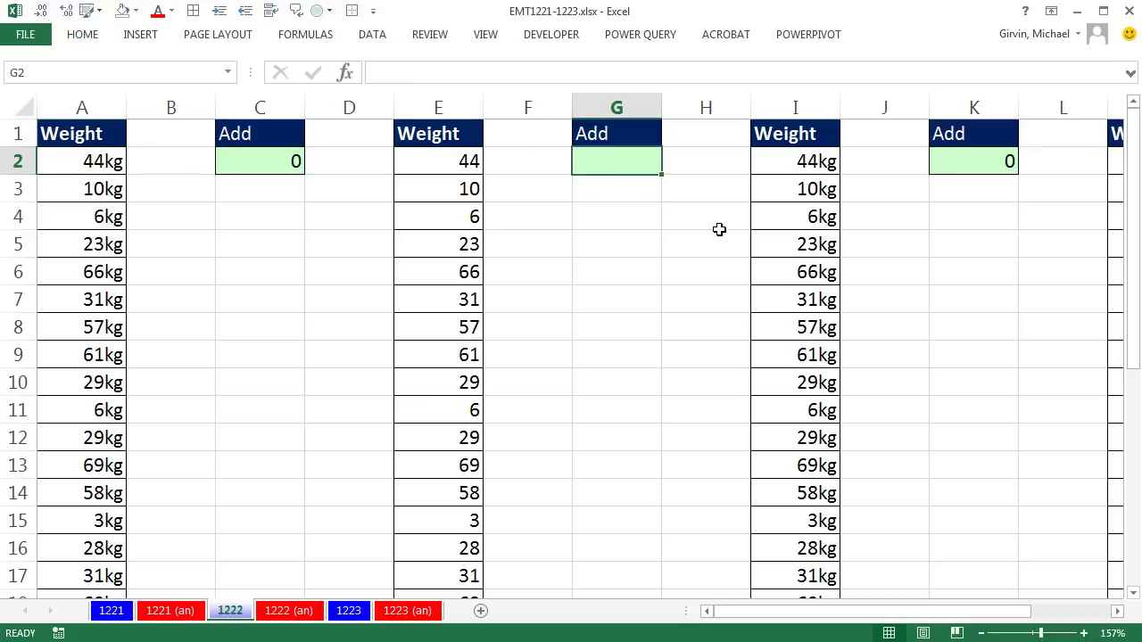
key("alt+equal")
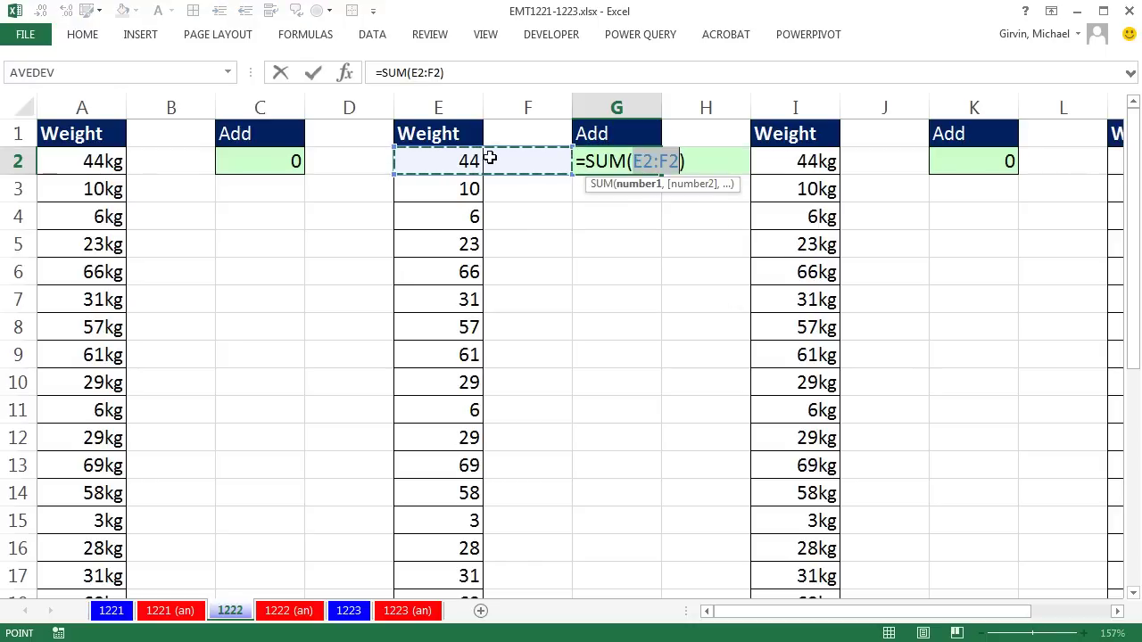
left_click(462, 157)
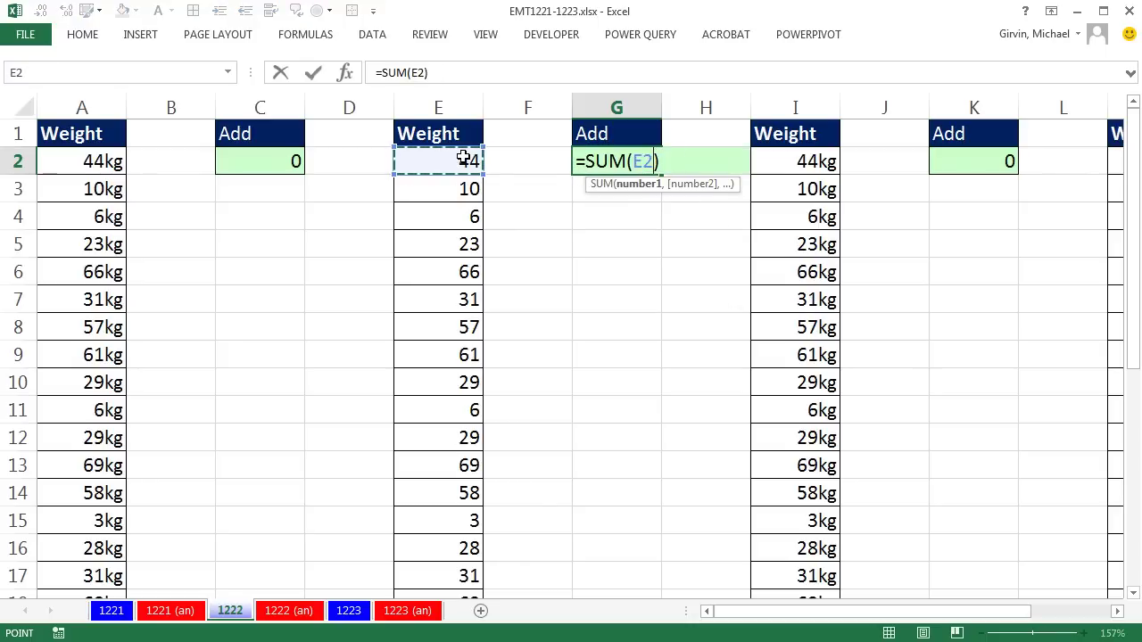
key("ctrl+shift+Down")
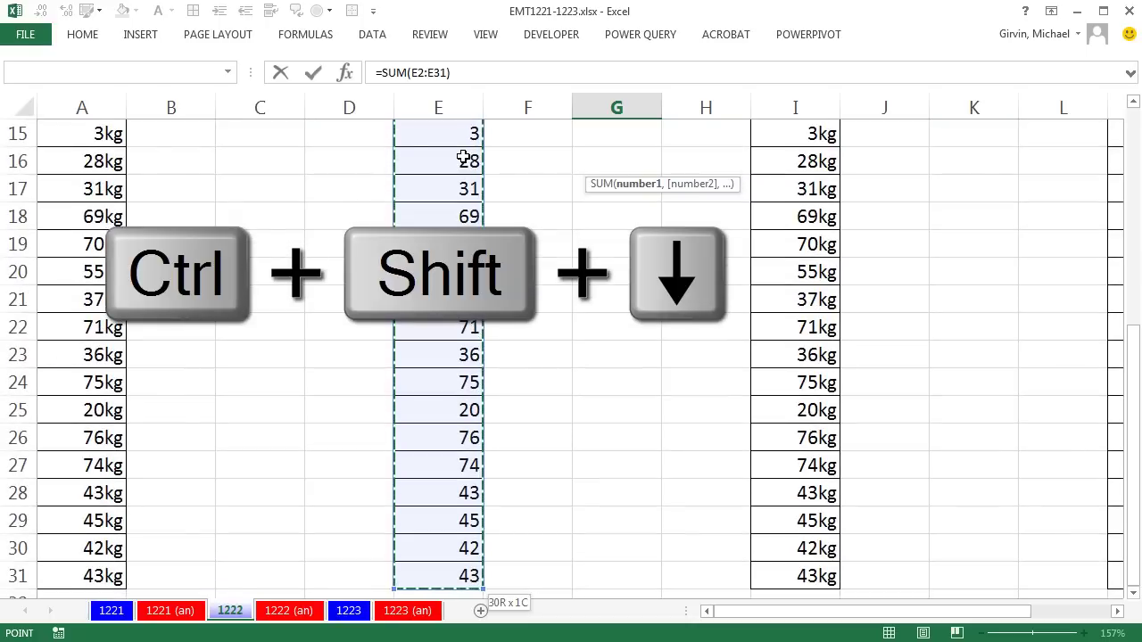
key("shift+Return")
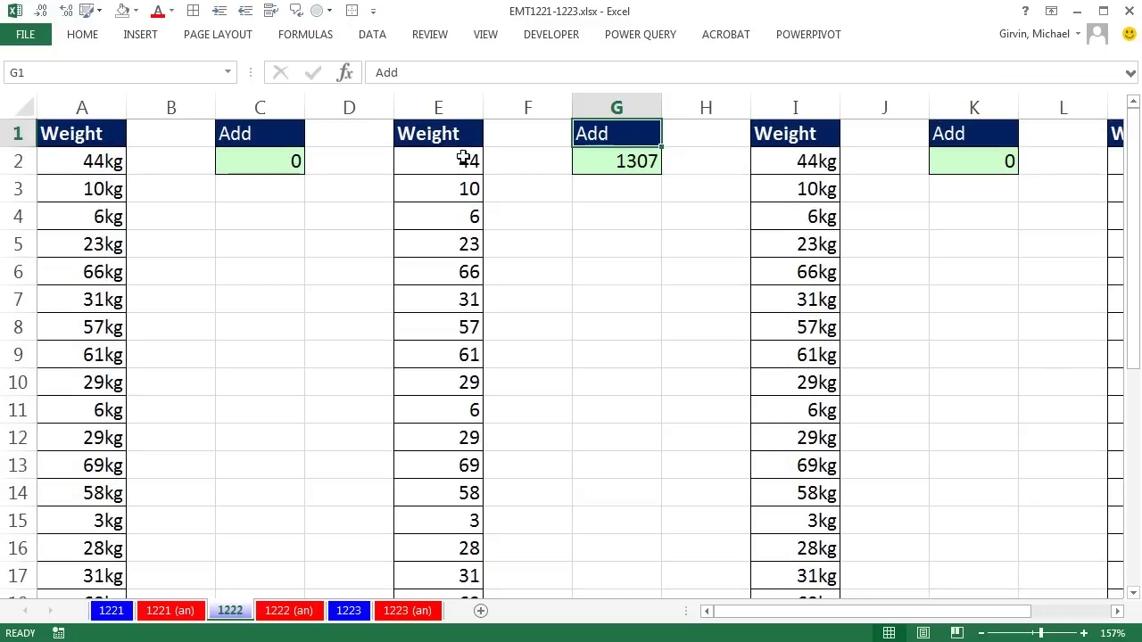
Inspect the SUM formula in G2 and the weight range it references
double_click(639, 160)
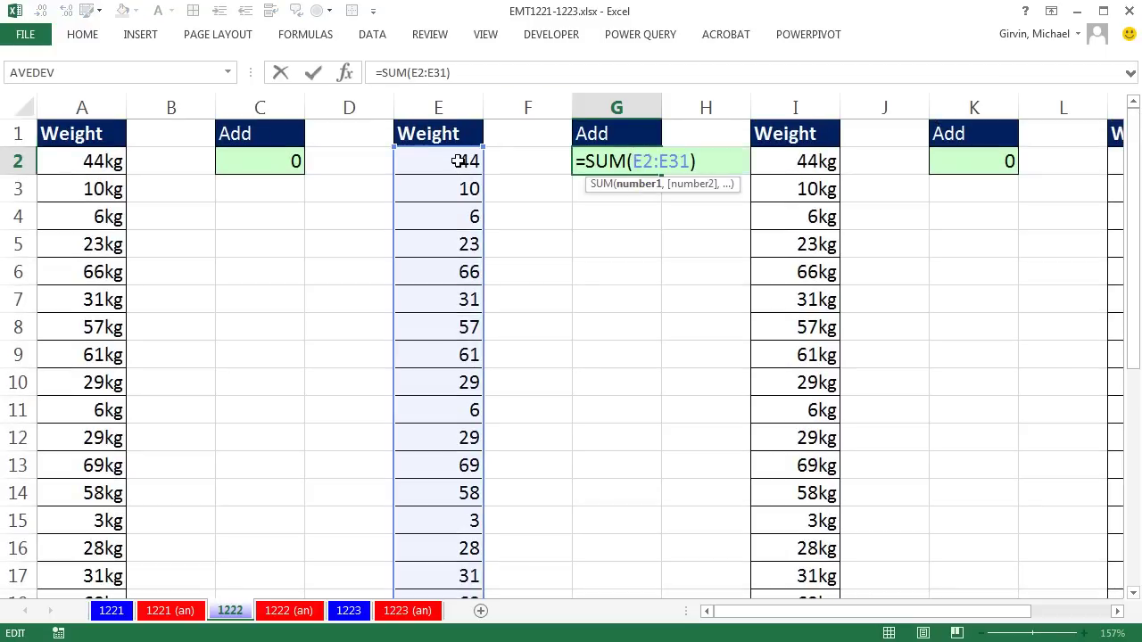
key("Escape")
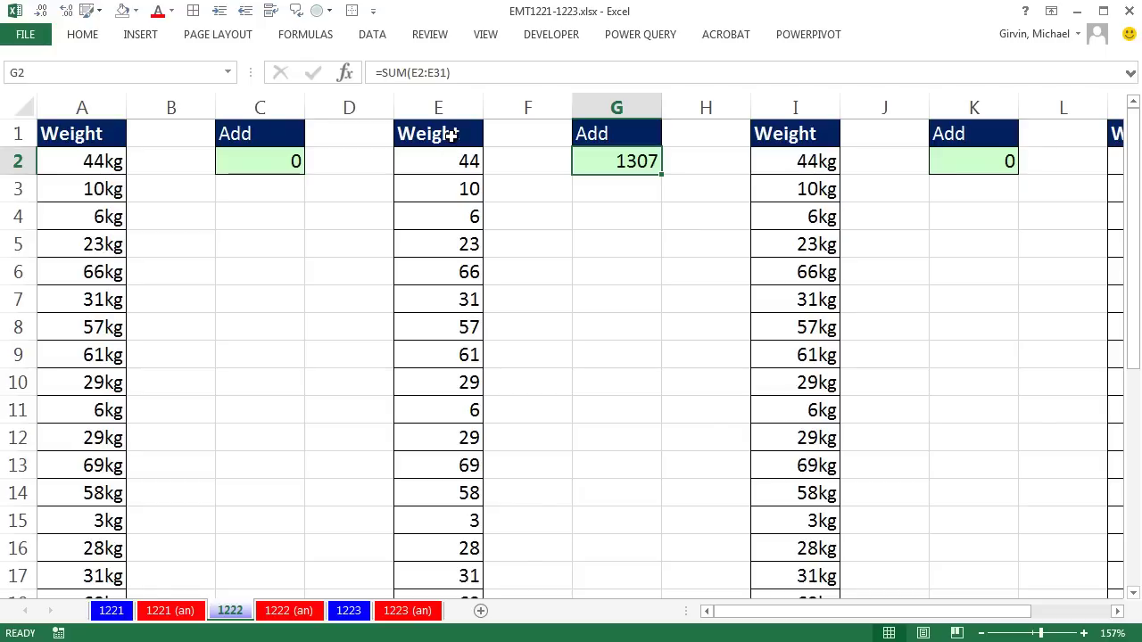
double_click(591, 161)
key("Escape")
Apply the custom number format 0"kg" to the weights in E2:E31
left_click(458, 168)
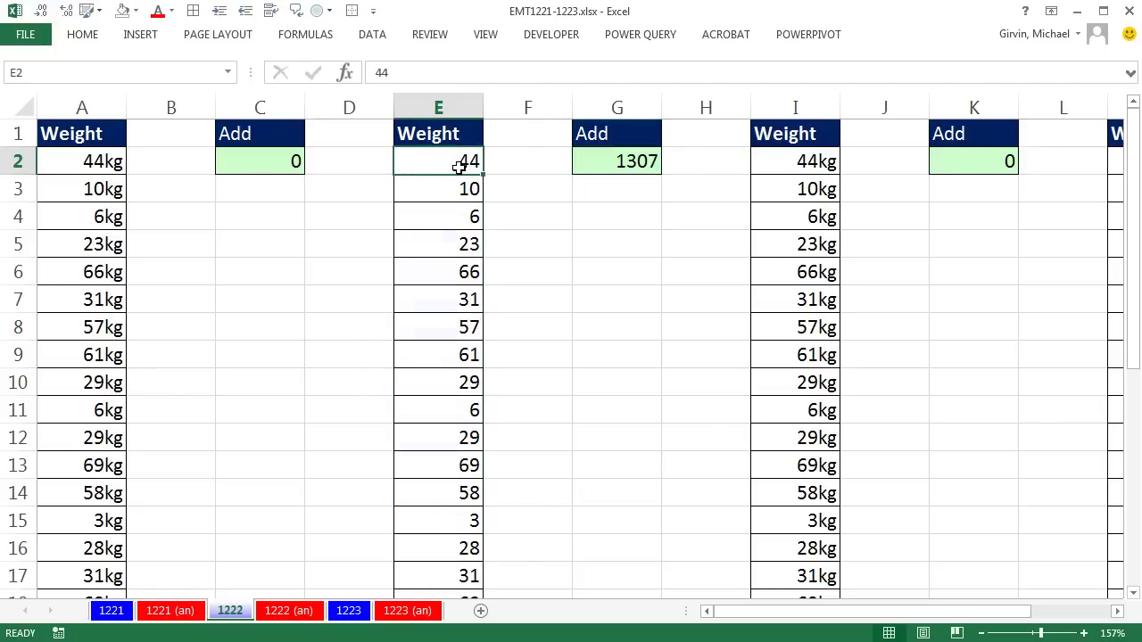
key("ctrl+shift+Down")
scroll(458, 168, "up", 5)
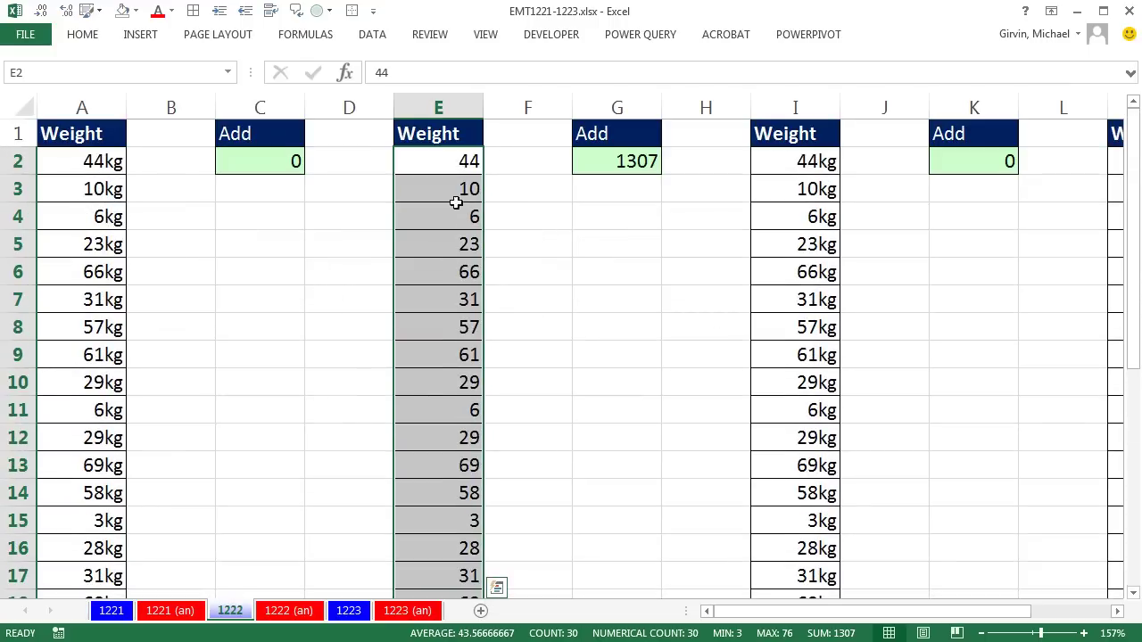
key("ctrl+1")
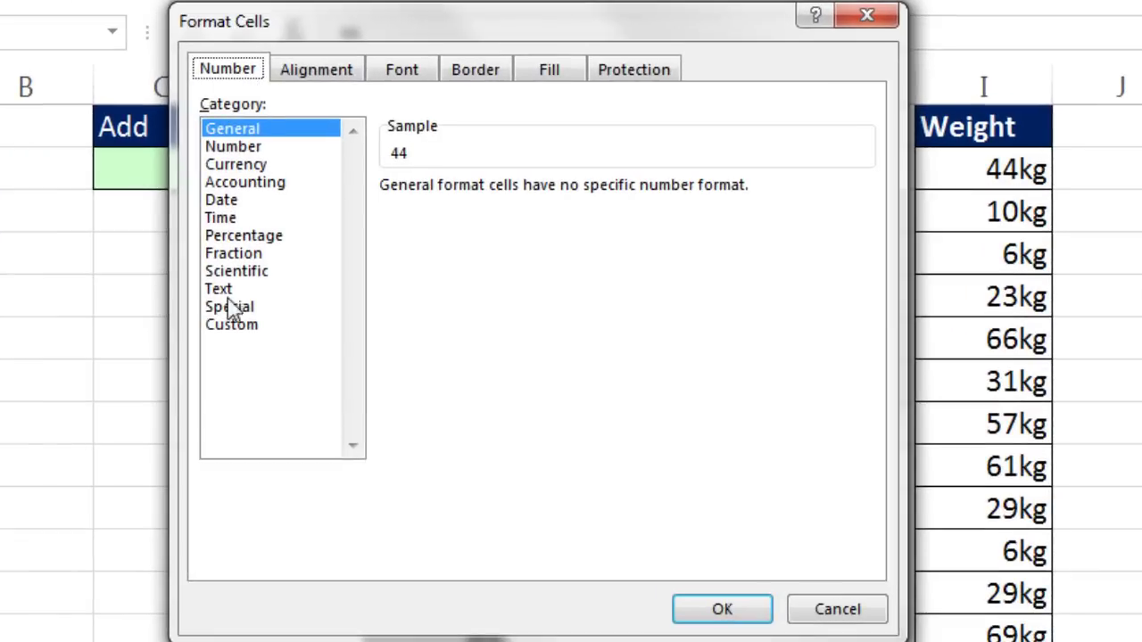
left_click(229, 328)
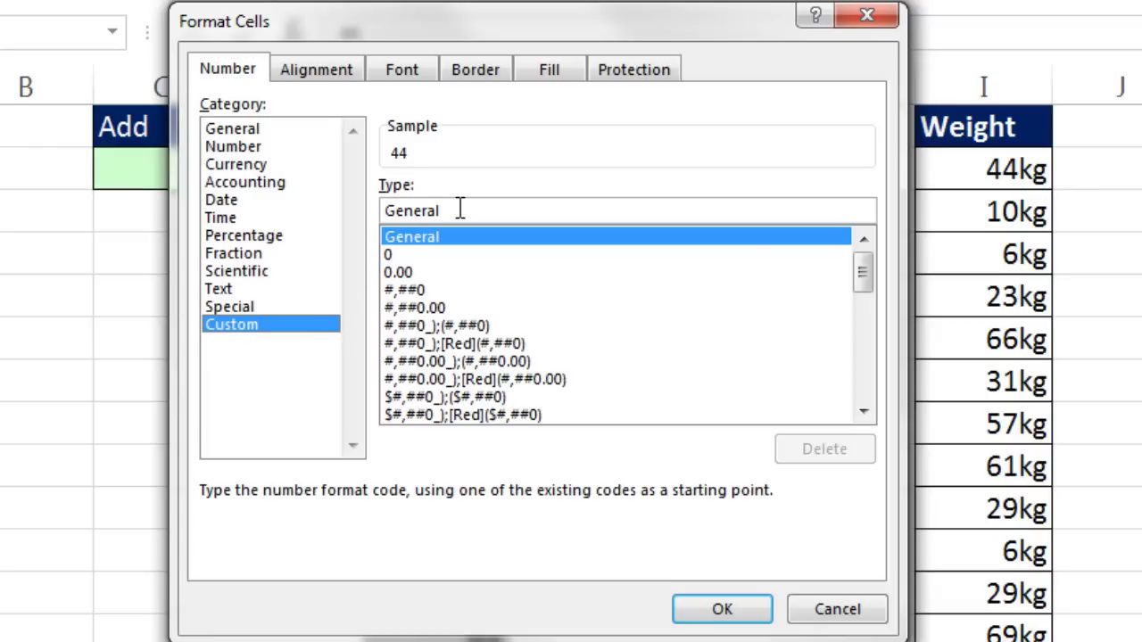
left_click_drag(437, 211, 339, 194)
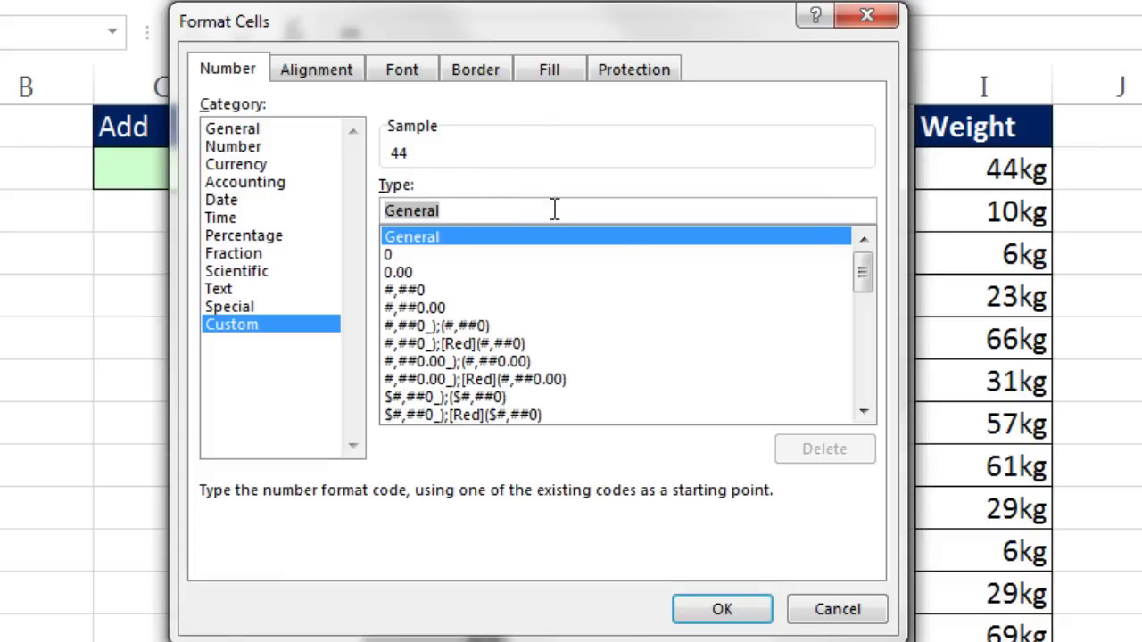
type("0")
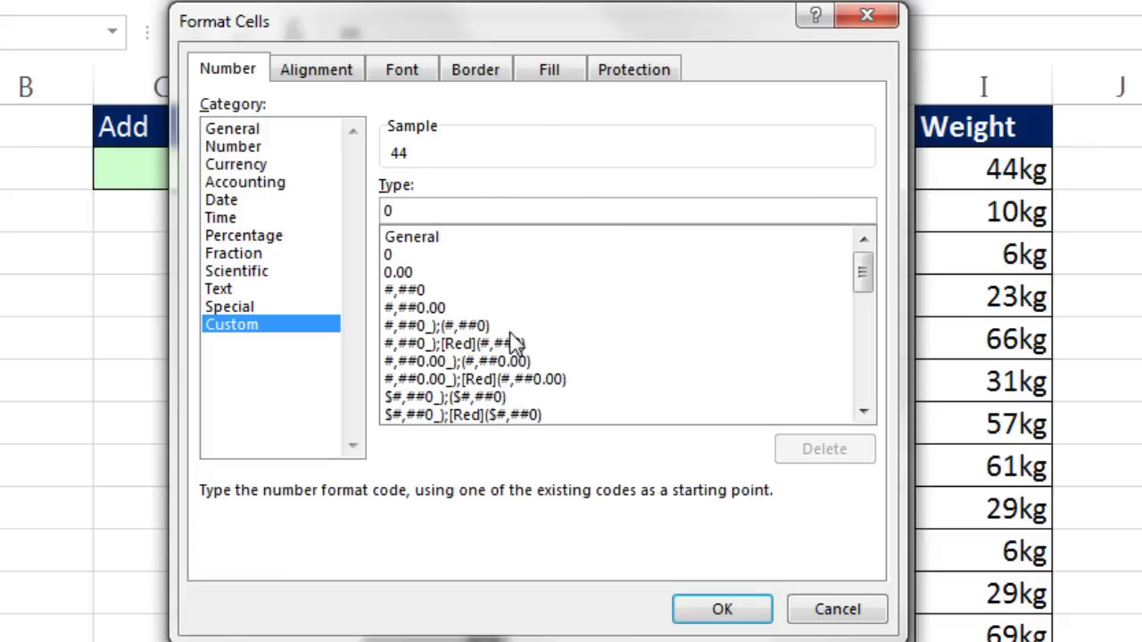
type("\"")
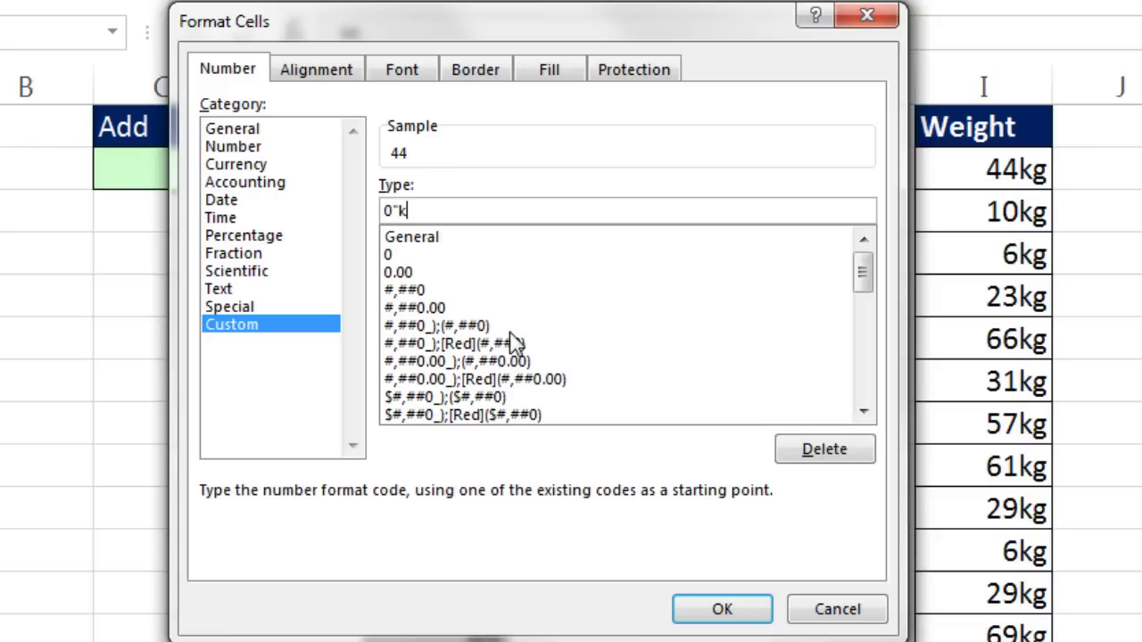
type("kg\"")
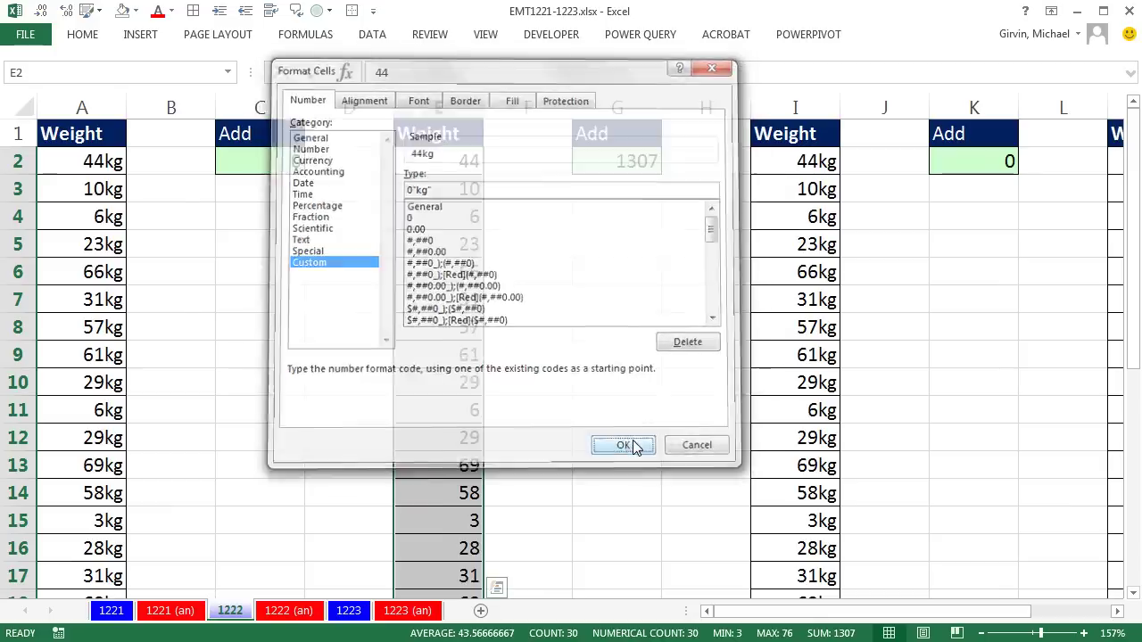
left_click(734, 608)
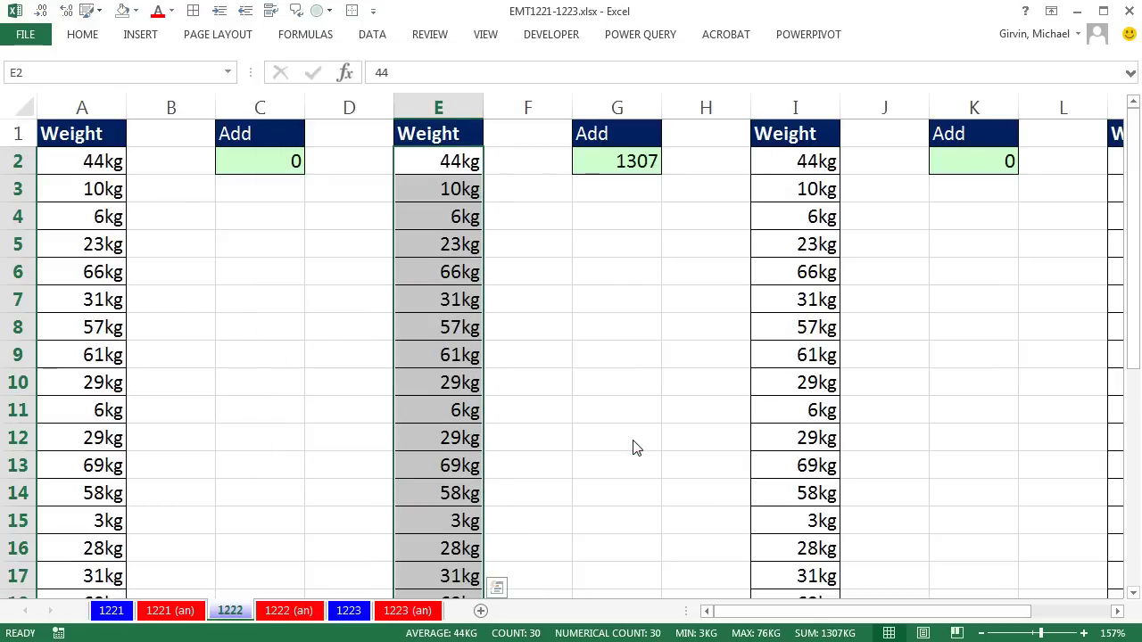
Review the SUM formula in G2 against the formatted weights in column E and select the empty cell B2
double_click(617, 157)
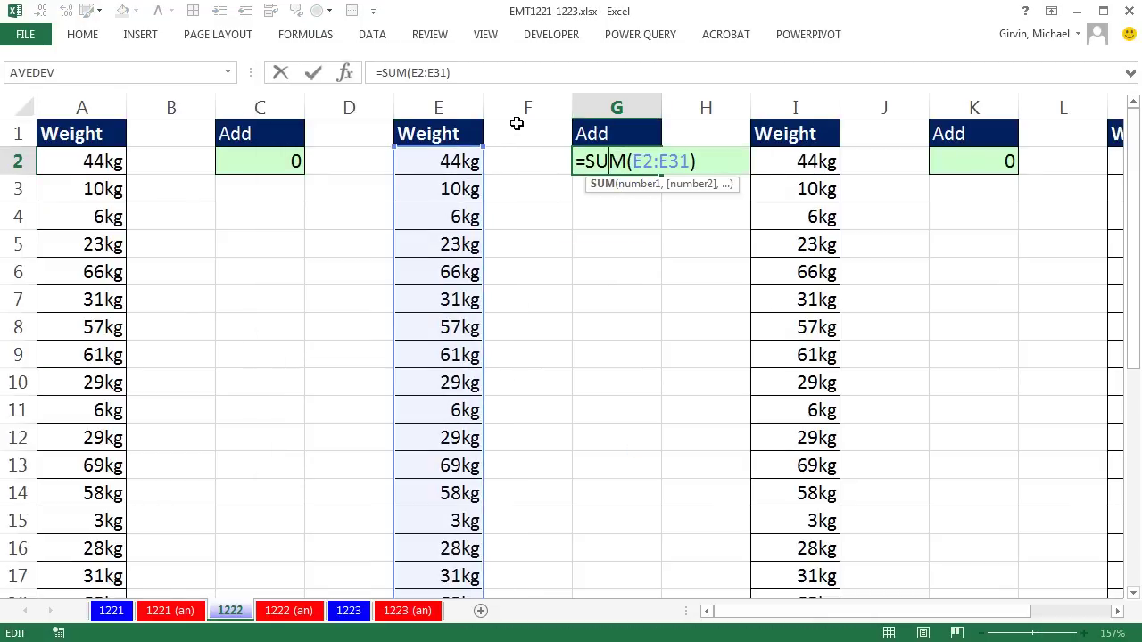
key("ctrl+Return")
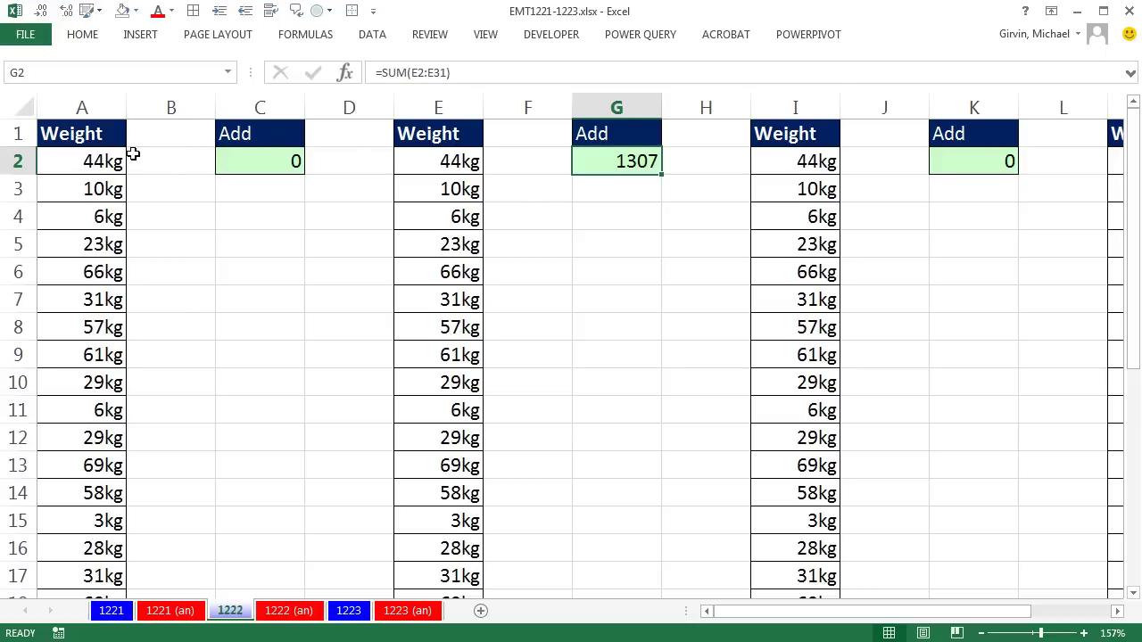
left_click(253, 210)
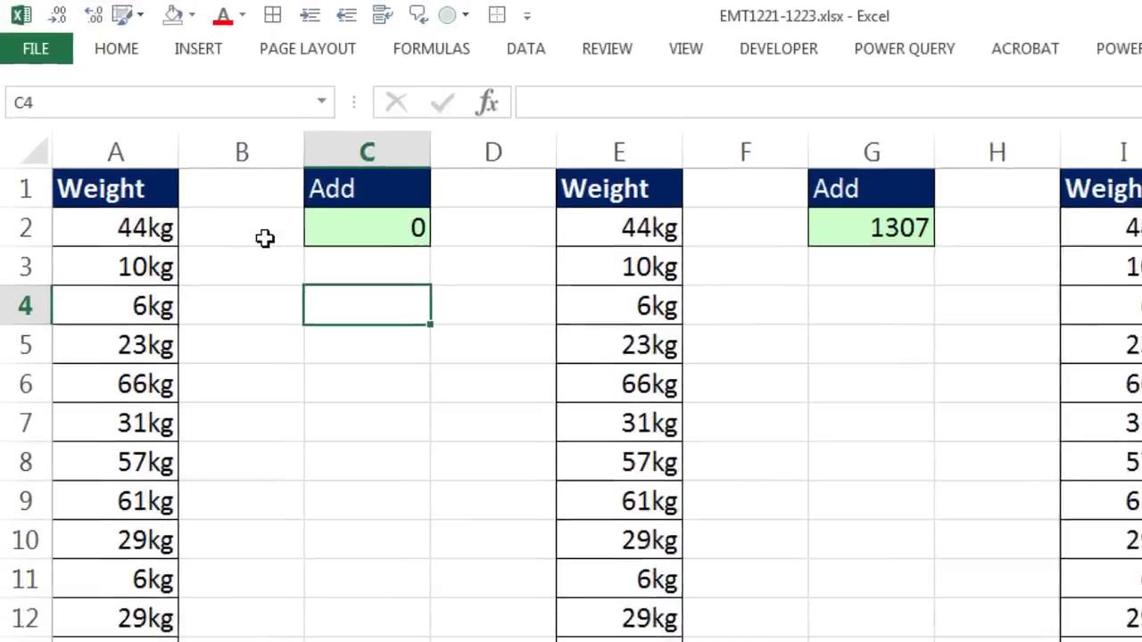
left_click(178, 168)
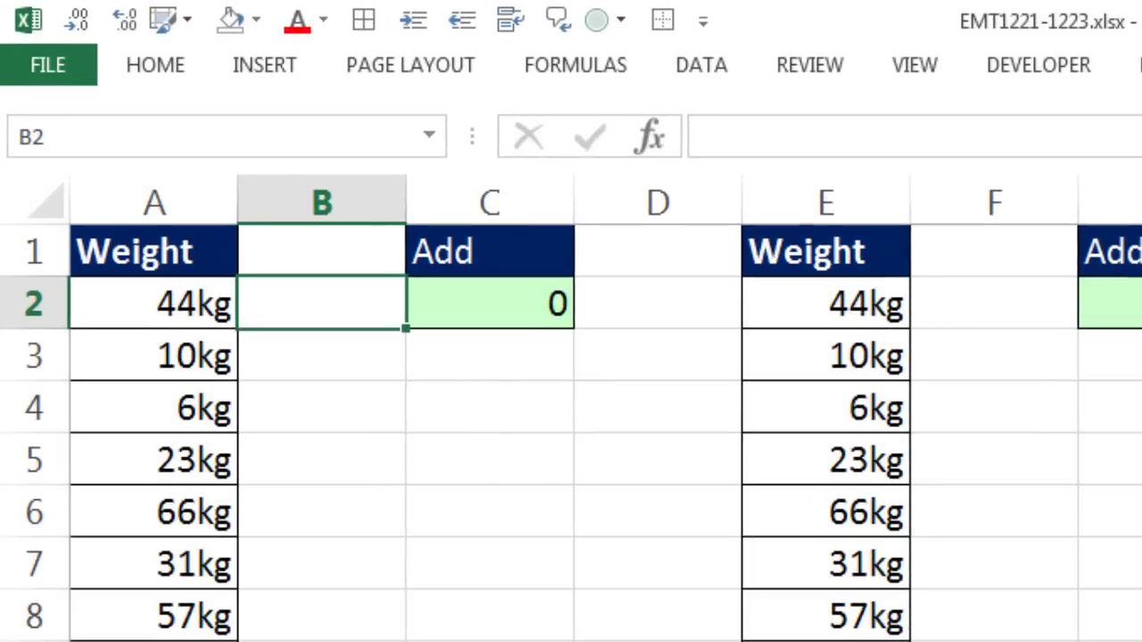
Enter =SUBSTITUTE(A2,"kg","") in B2 to strip the unit from the first text weight, and review the formula
type("=sub")
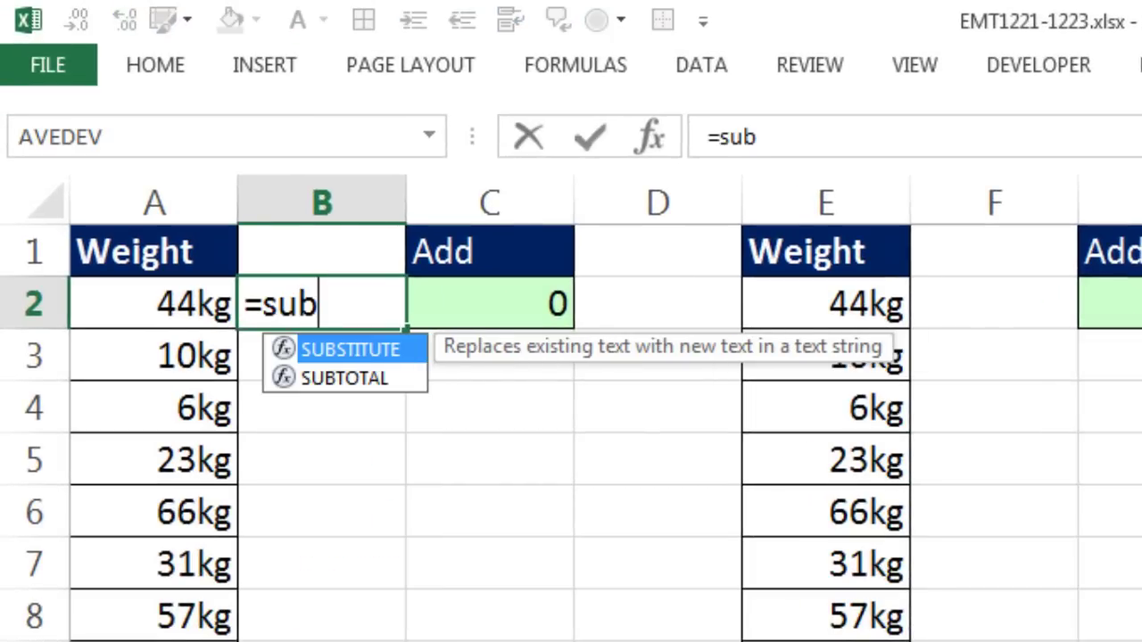
key("Tab")
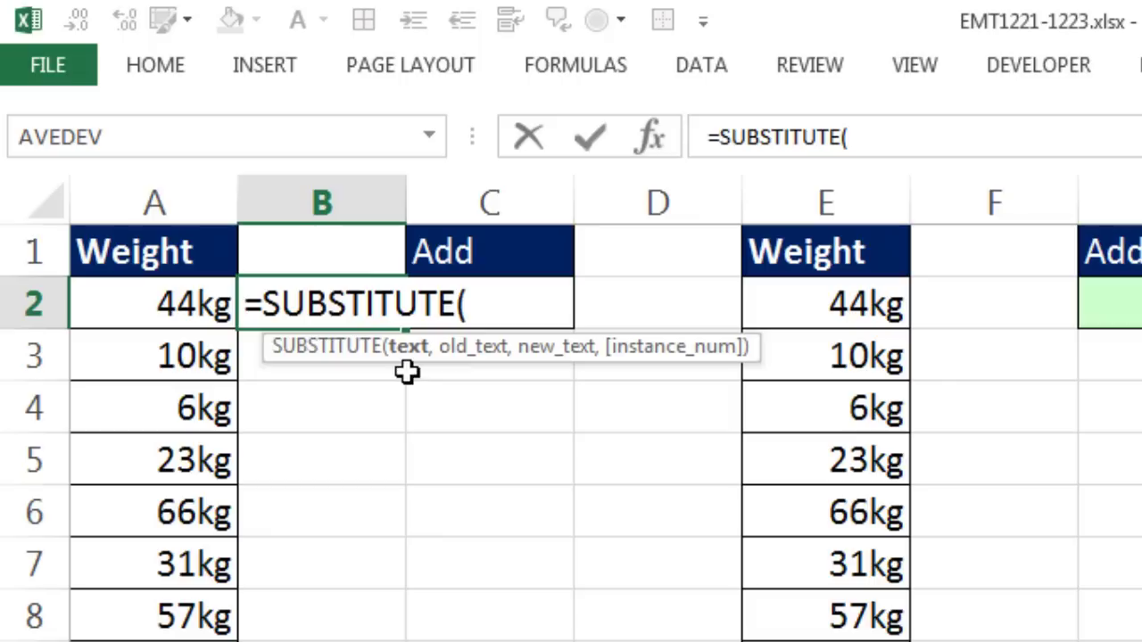
left_click(175, 302)
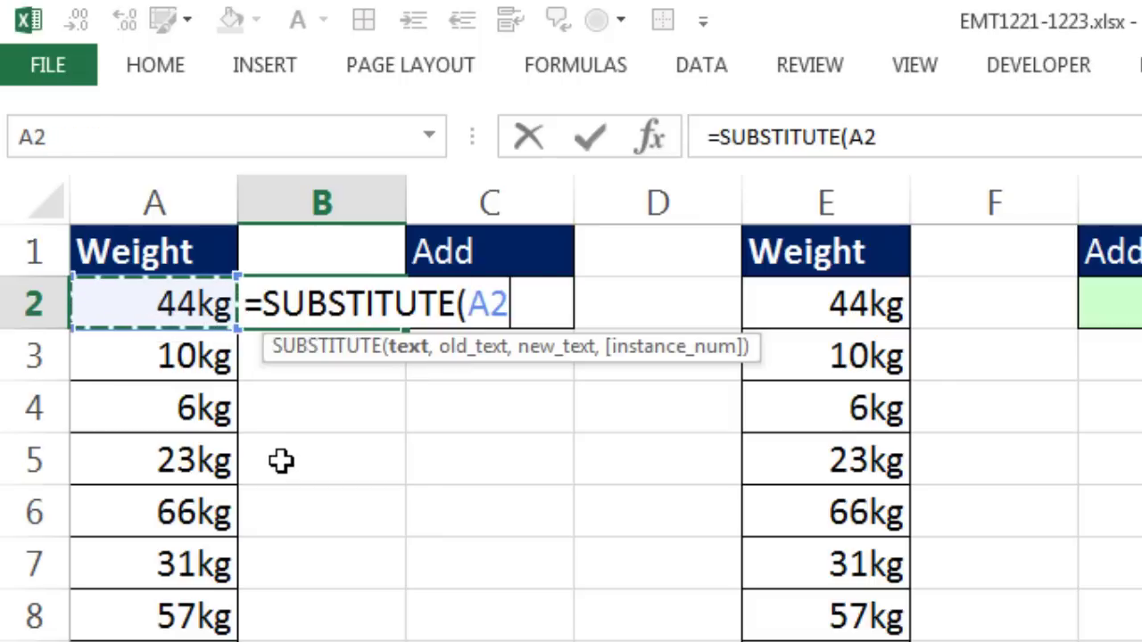
type(",")
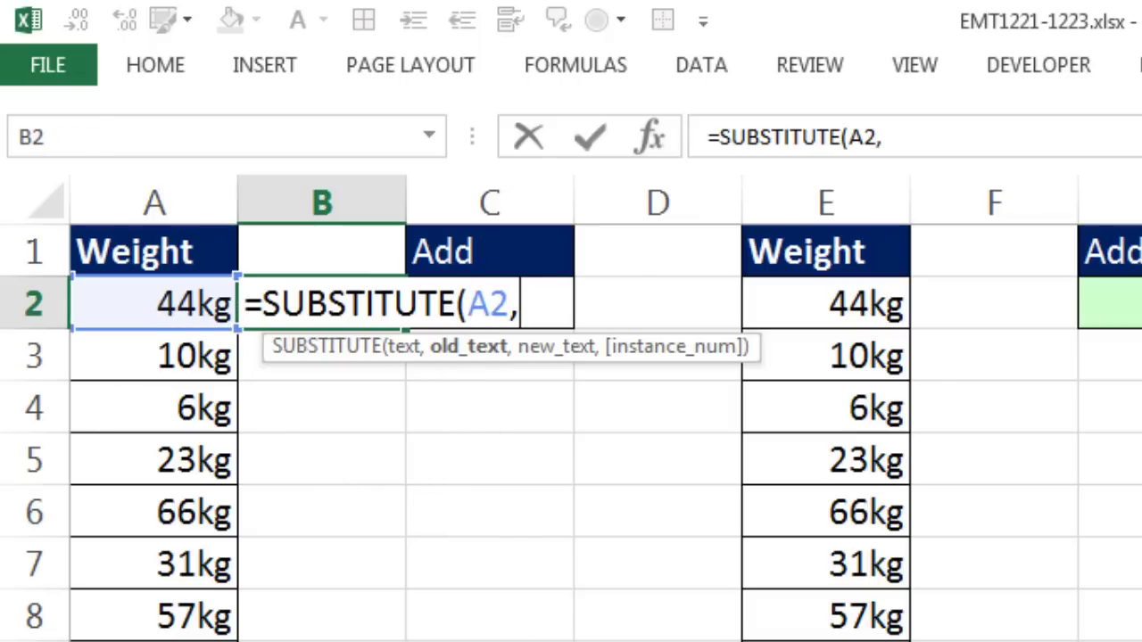
type("\"kg\"")
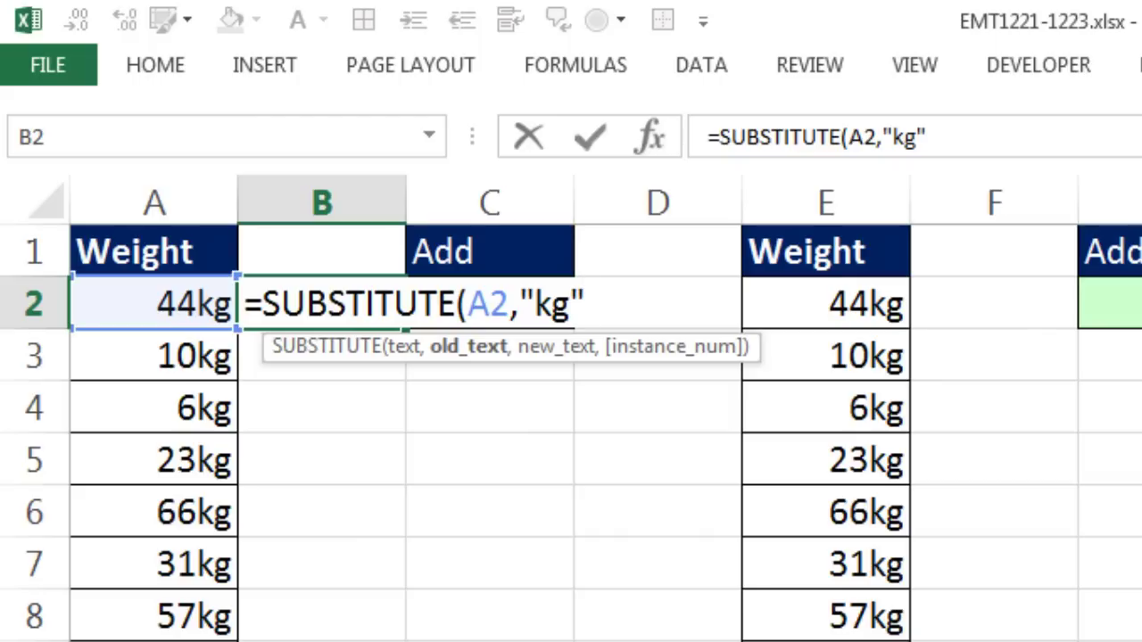
type(",")
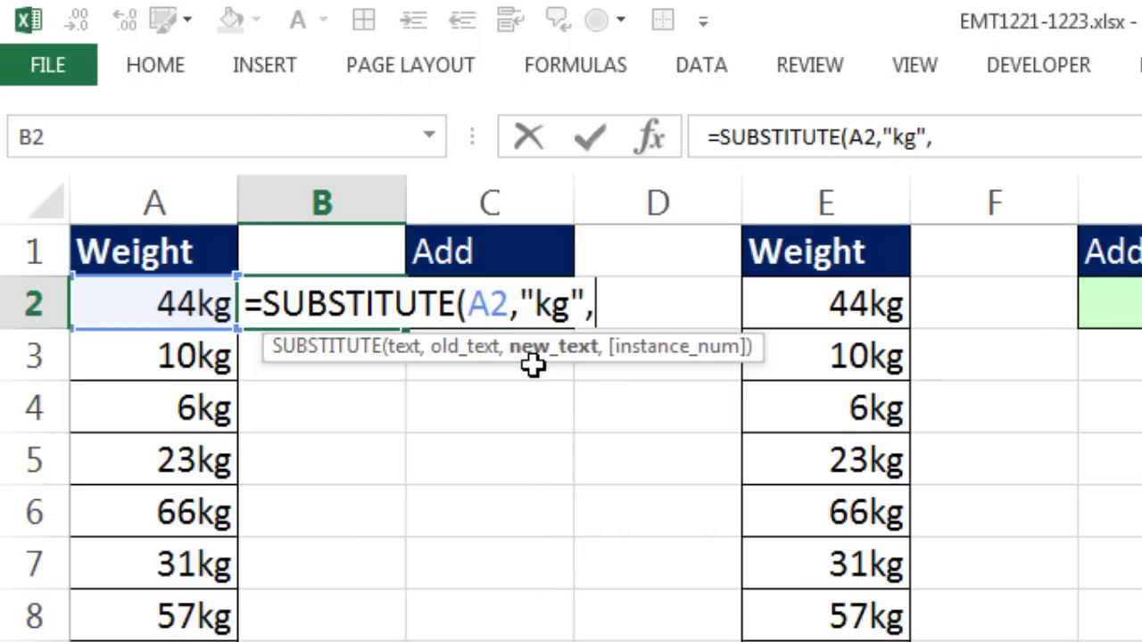
type("\"\"")
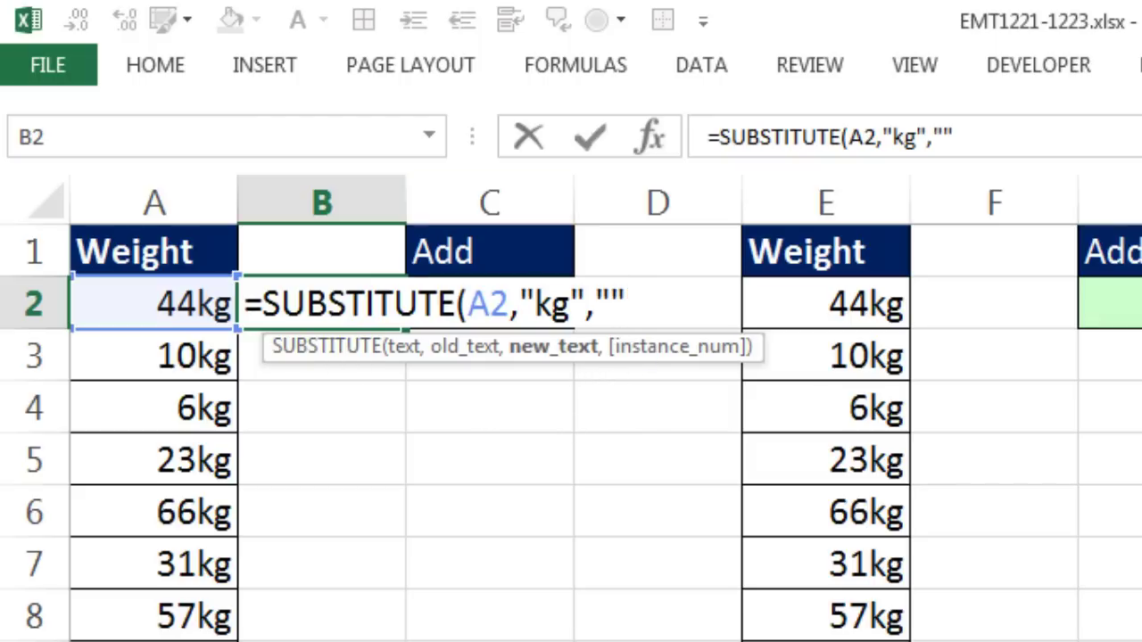
type(")")
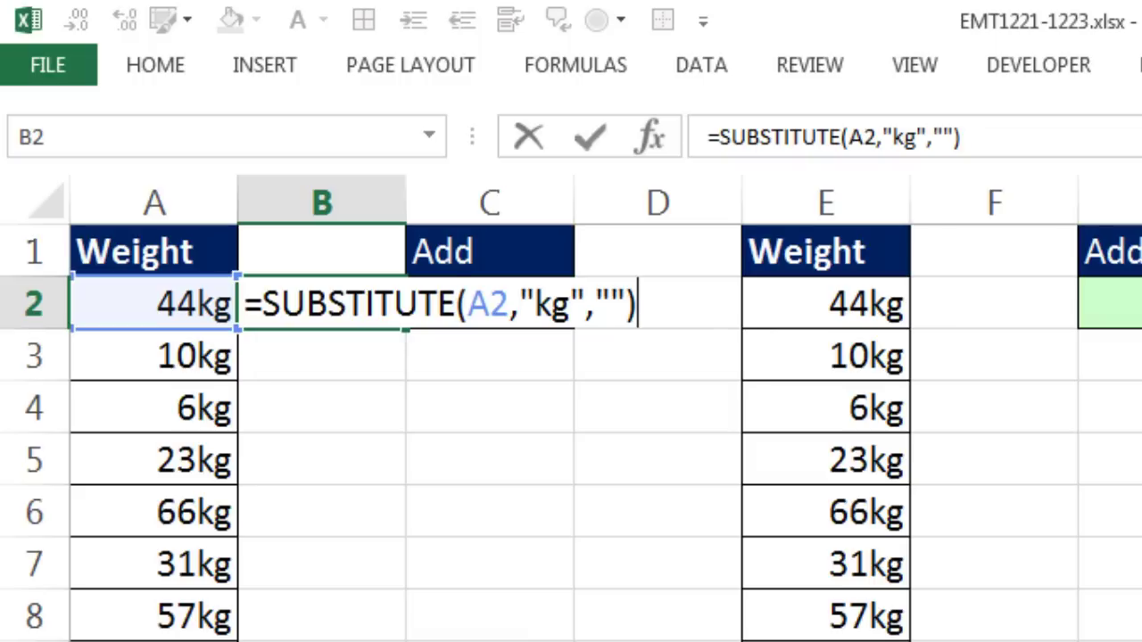
key("ctrl+Return")
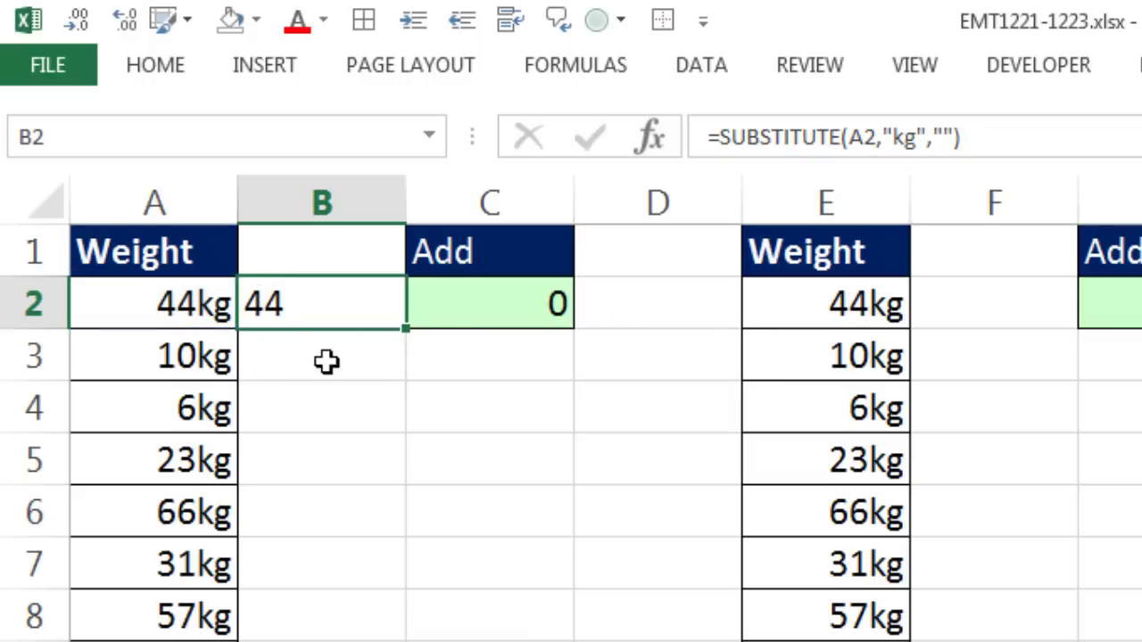
double_click(323, 316)
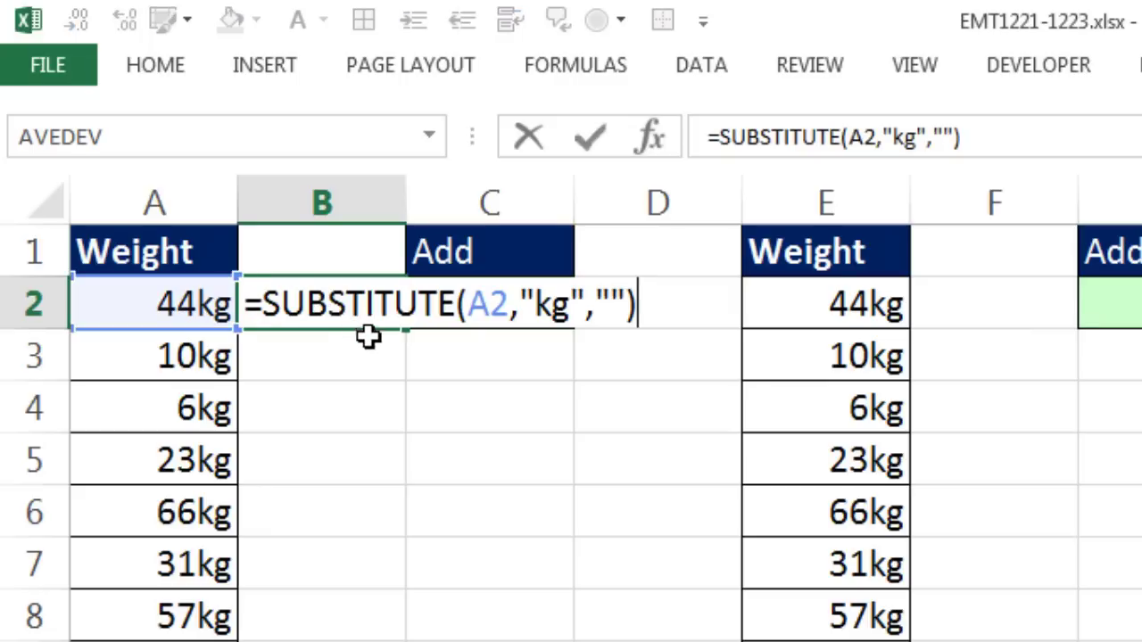
Replace the total formula in C2 with =SUM(B2) to test whether the extracted weight can be added
left_click(450, 323)
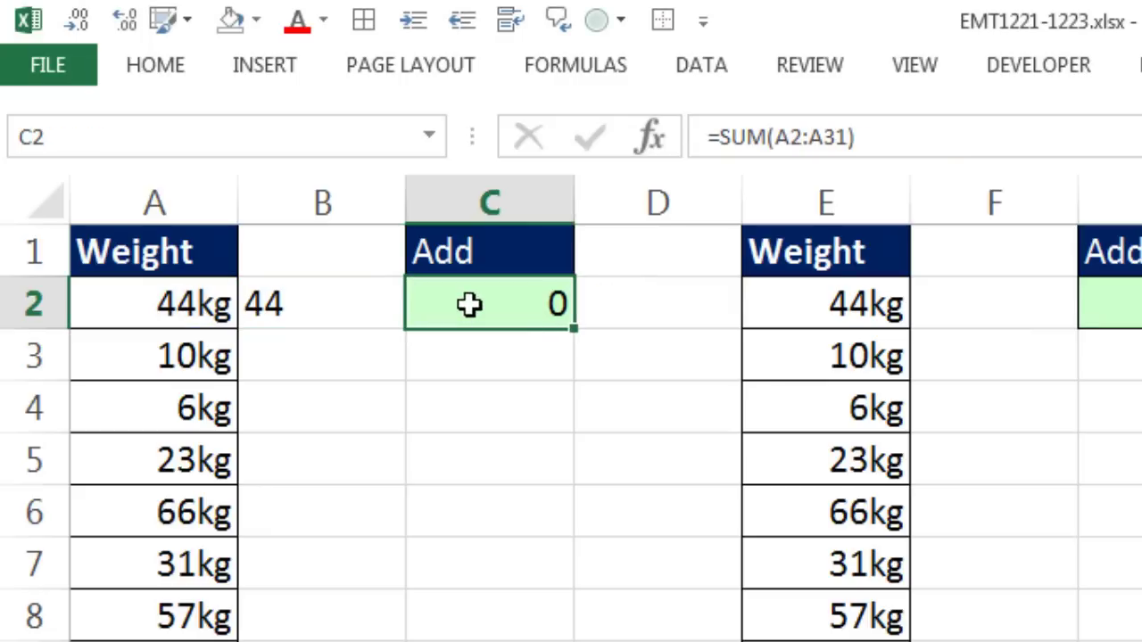
type("=sum")
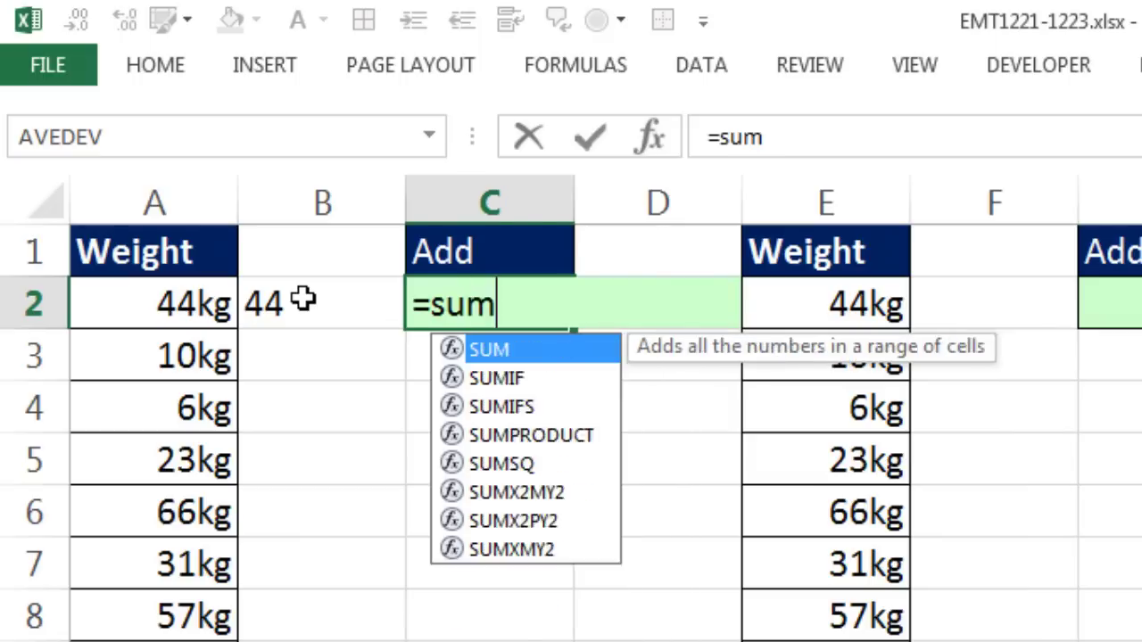
key("Tab")
left_click(304, 301)
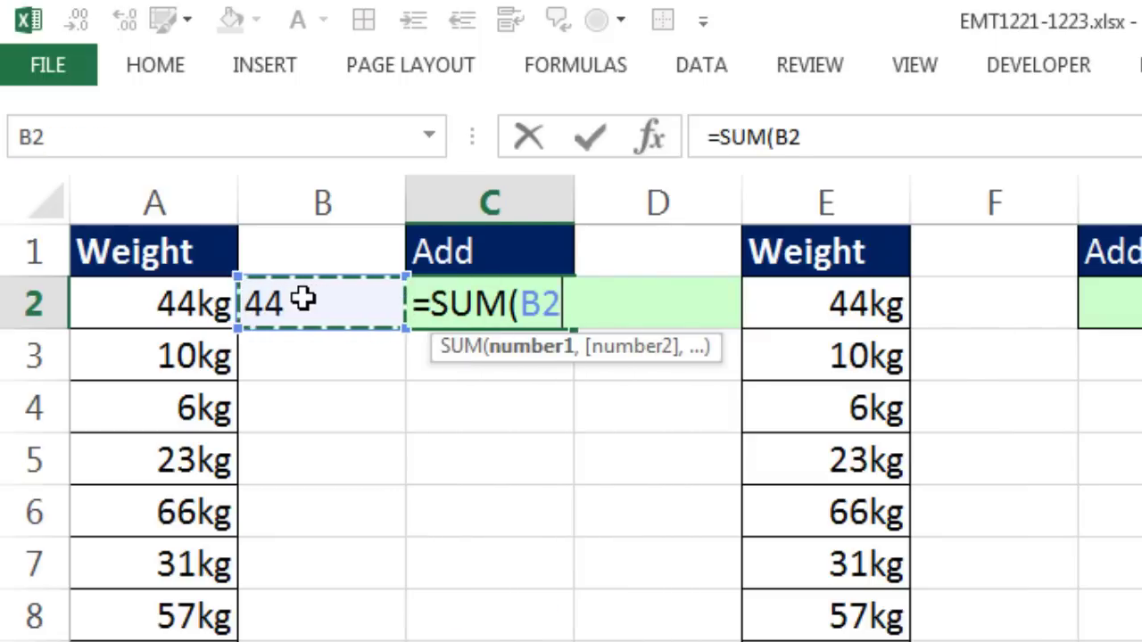
key("ctrl+Return")
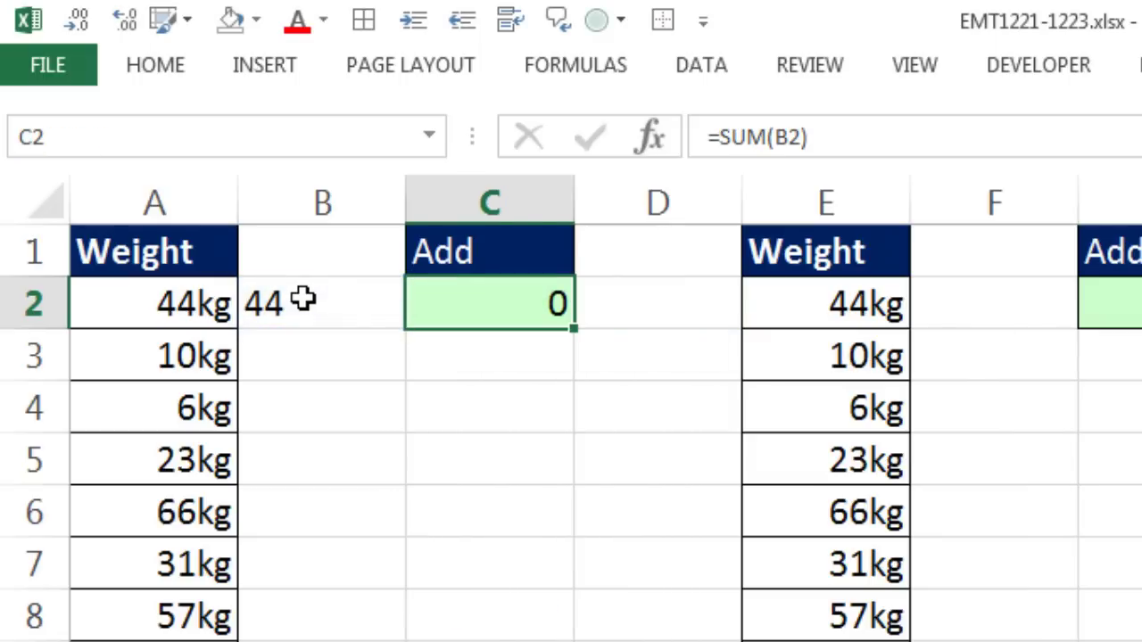
Append +0 to the SUBSTITUTE formula in B2 and fill it down to B31 beside the weights
left_click(303, 302)
key("F2")
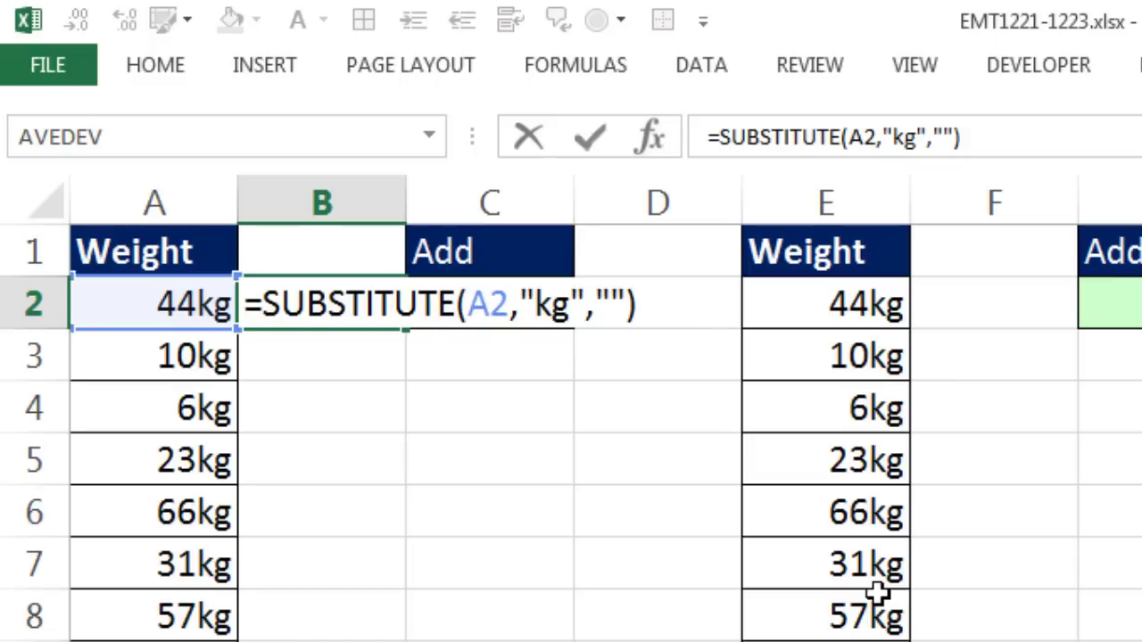
type("+0")
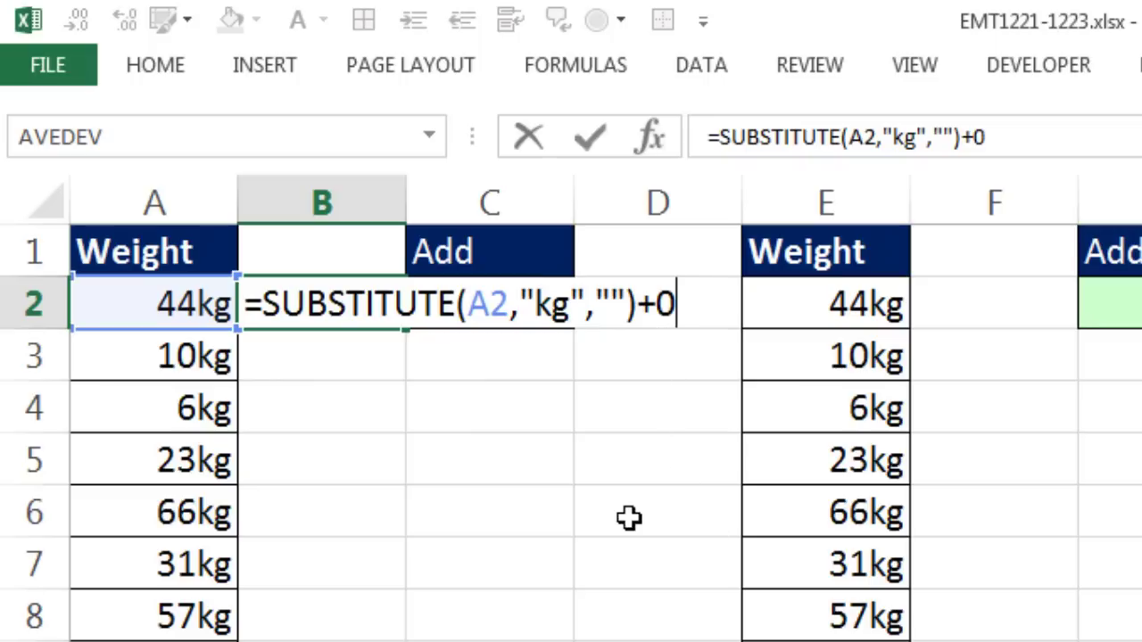
key("ctrl+Return")
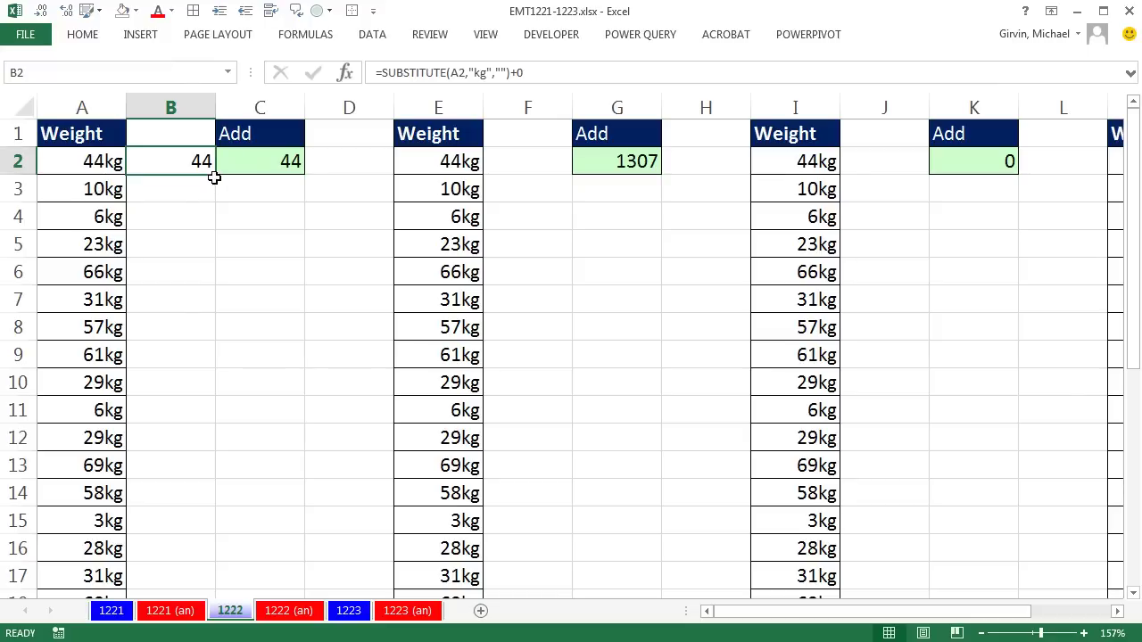
double_click(215, 173)
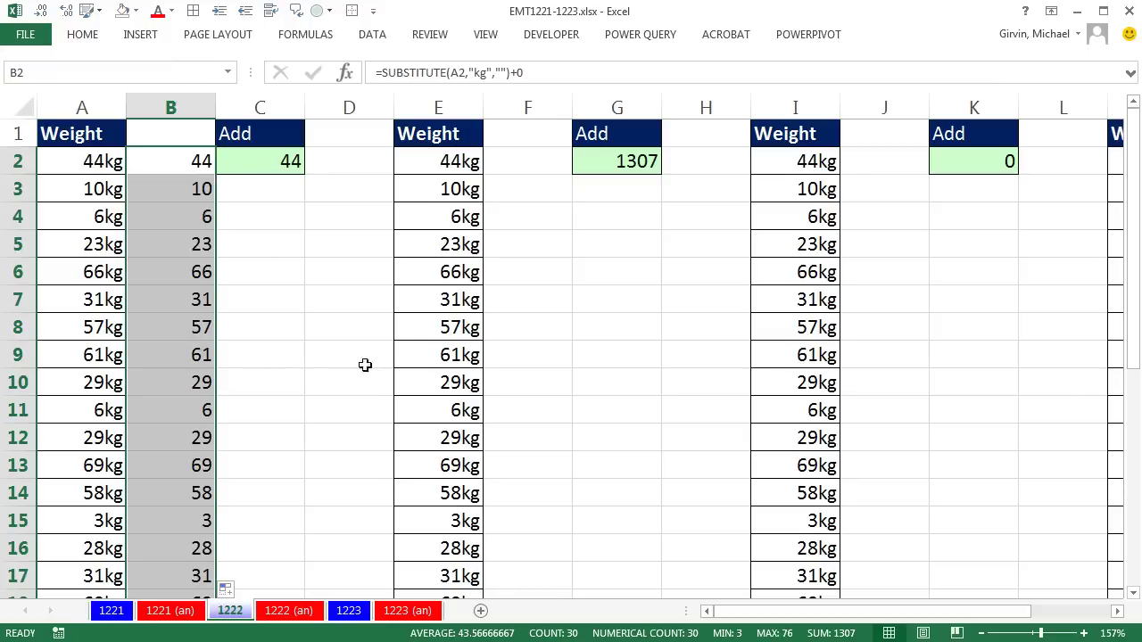
Examine the copied SUBSTITUTE formulas cell by cell from B2 to B10, checking the column A reference in each
left_click(169, 159)
double_click(171, 160)
key("Return")
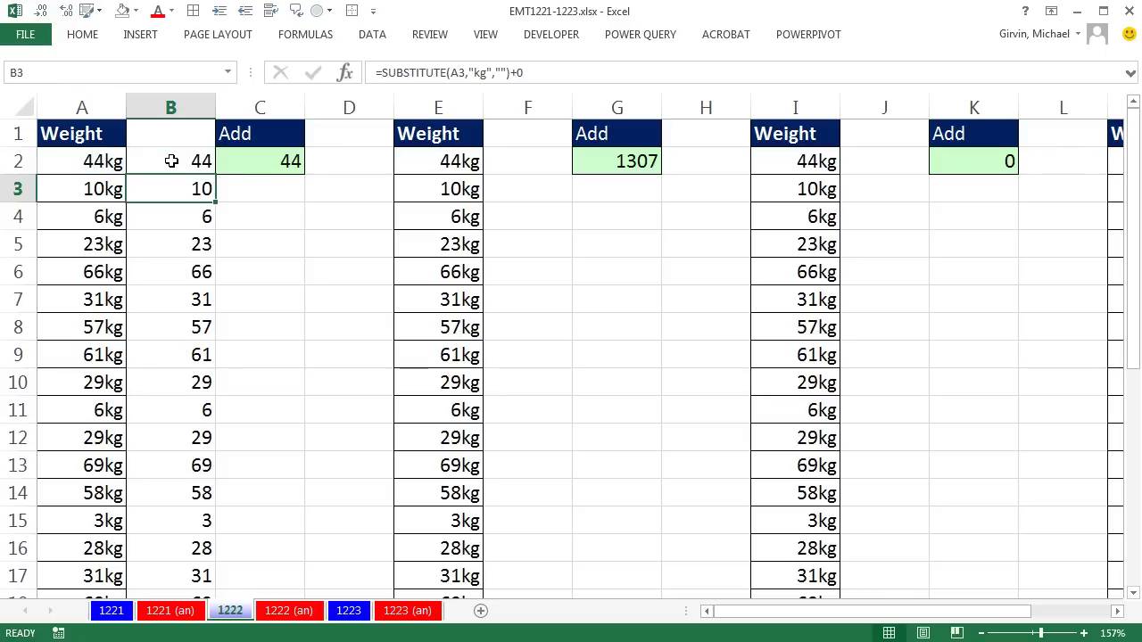
key("F2")
key("Return")
key("F2")
key("Return")
key("F2")
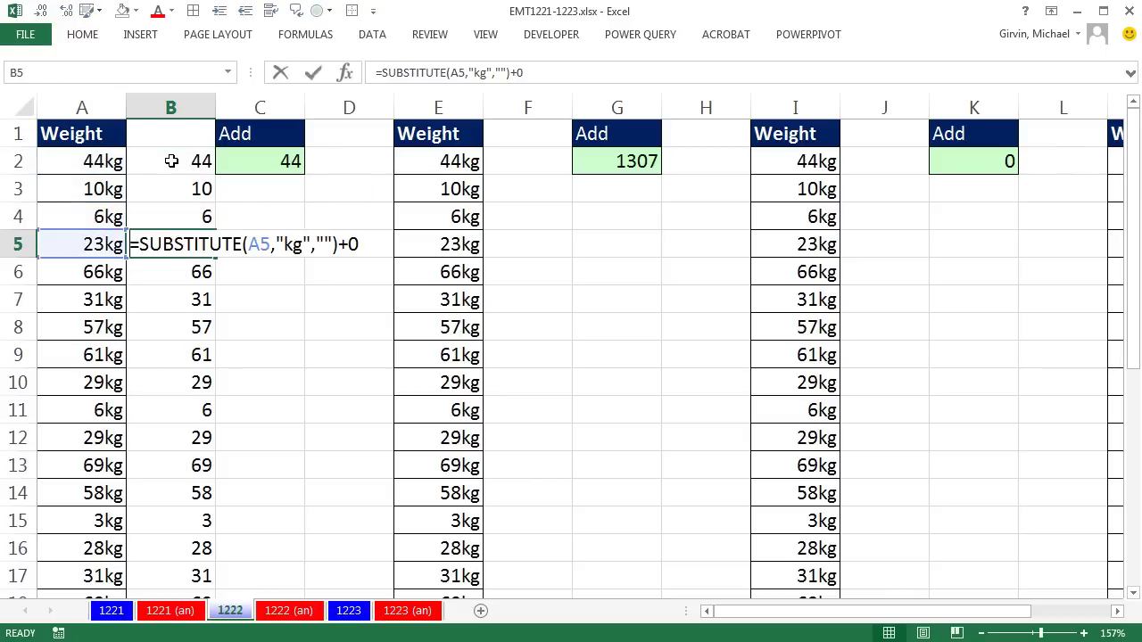
key("Return")
key("F2")
key("Return")
key("F2")
key("Return")
key("F2")
key("Return")
key("F2")
key("Return")
key("F2")
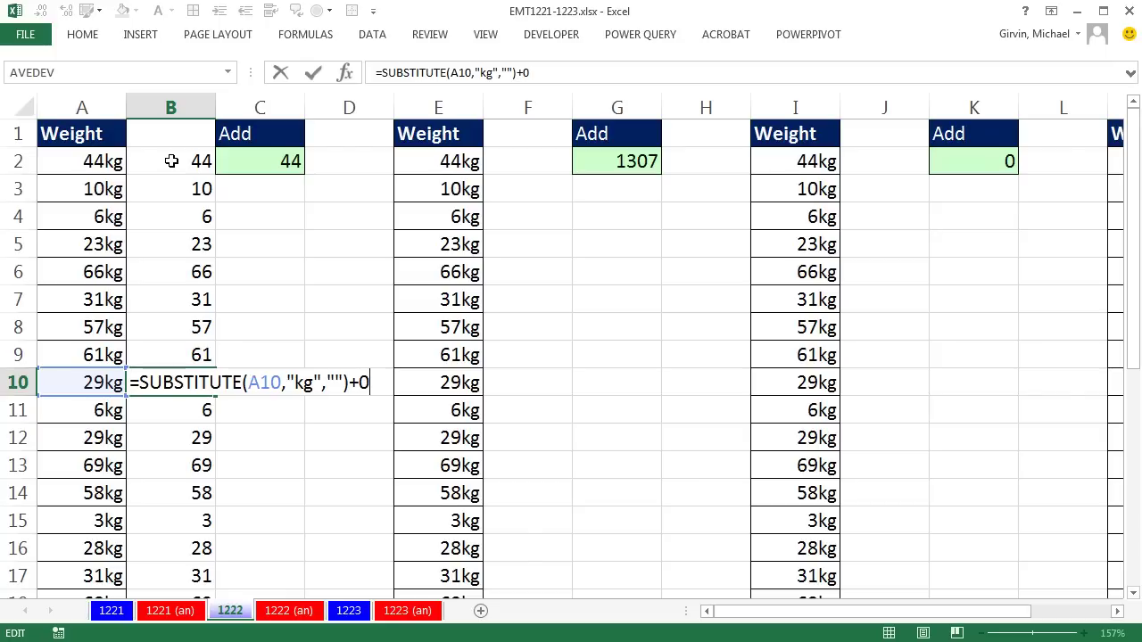
key("ctrl+Return")
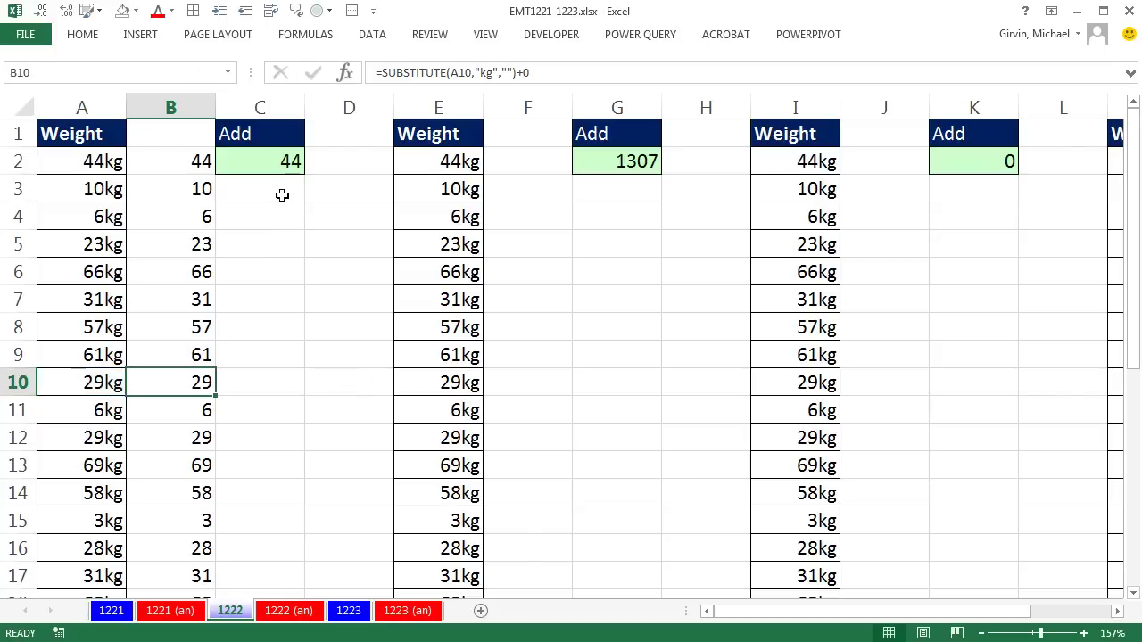
Clear C2 and enter the array formula =SUBSTITUTE(A2:A31,"kg","")+0 there
left_click(286, 164)
key("Delete")
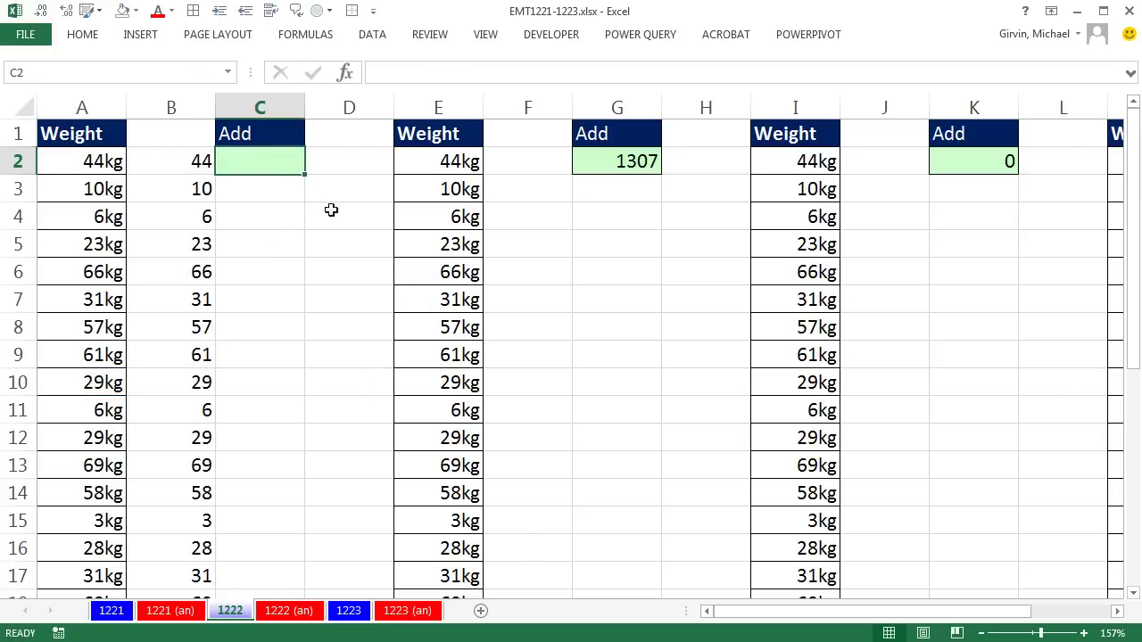
type("=su")
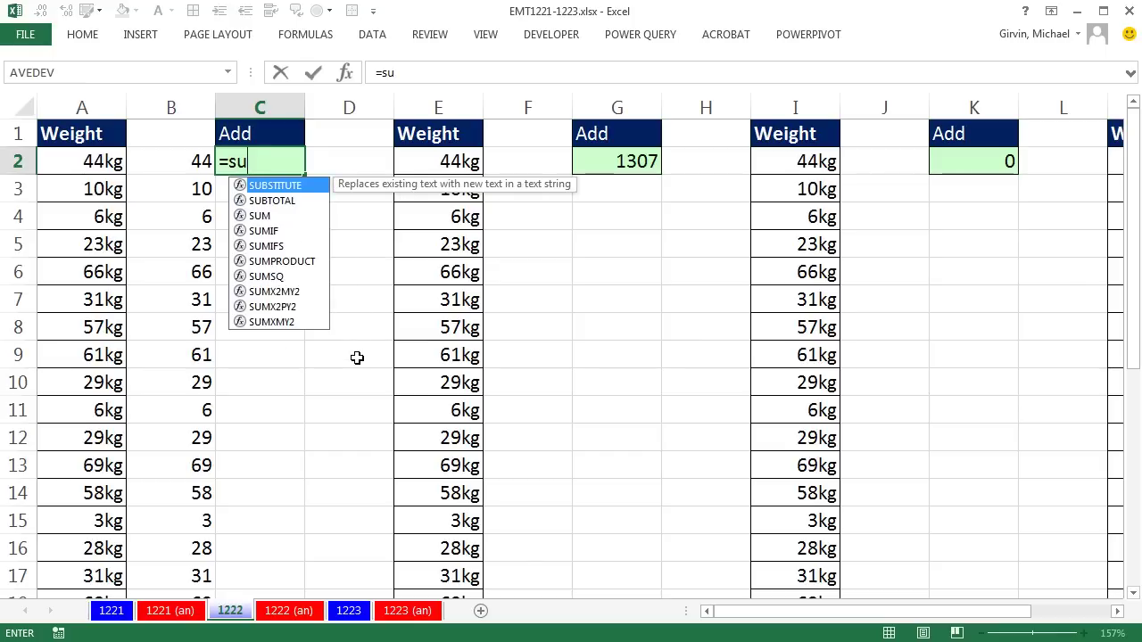
key("Tab")
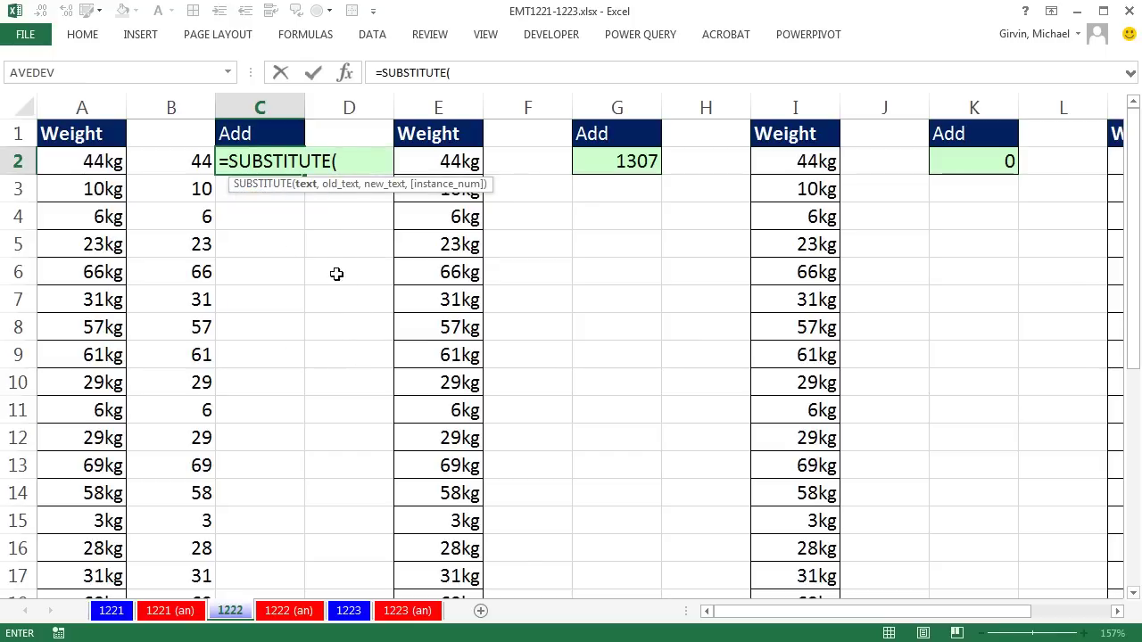
left_click(67, 162)
key("ctrl+shift+Down")
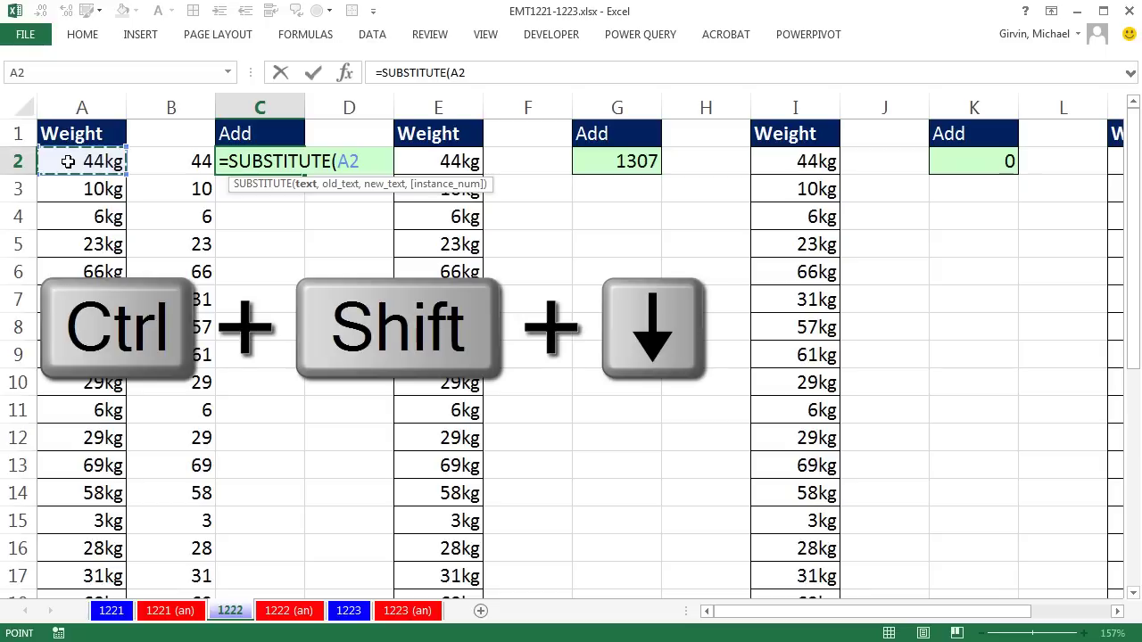
key("ctrl+BackSpace")
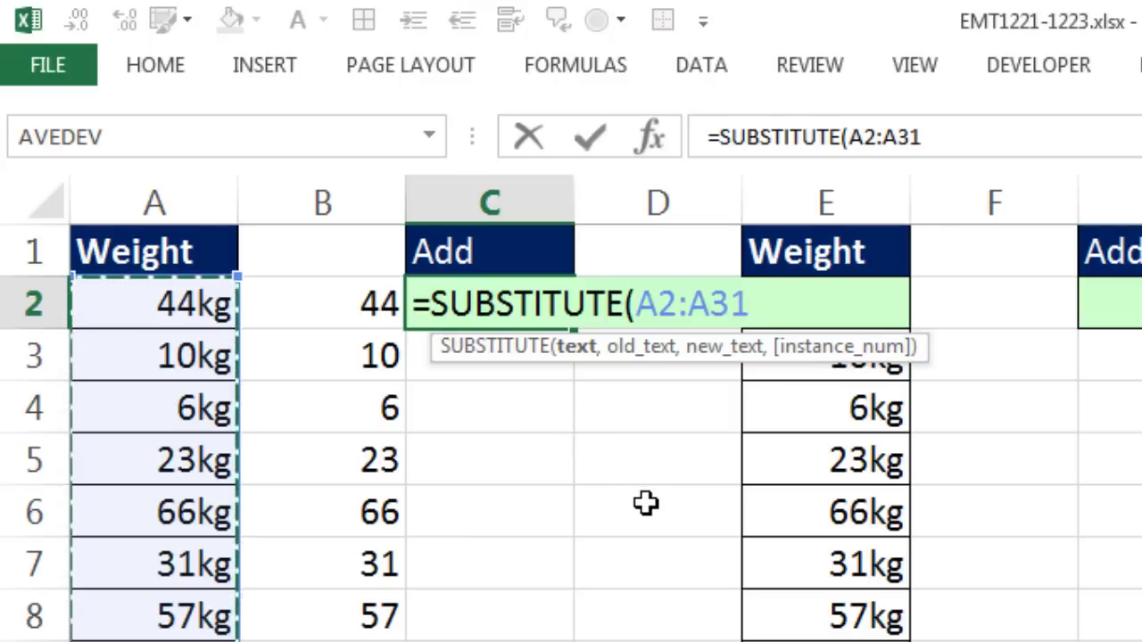
type(",")
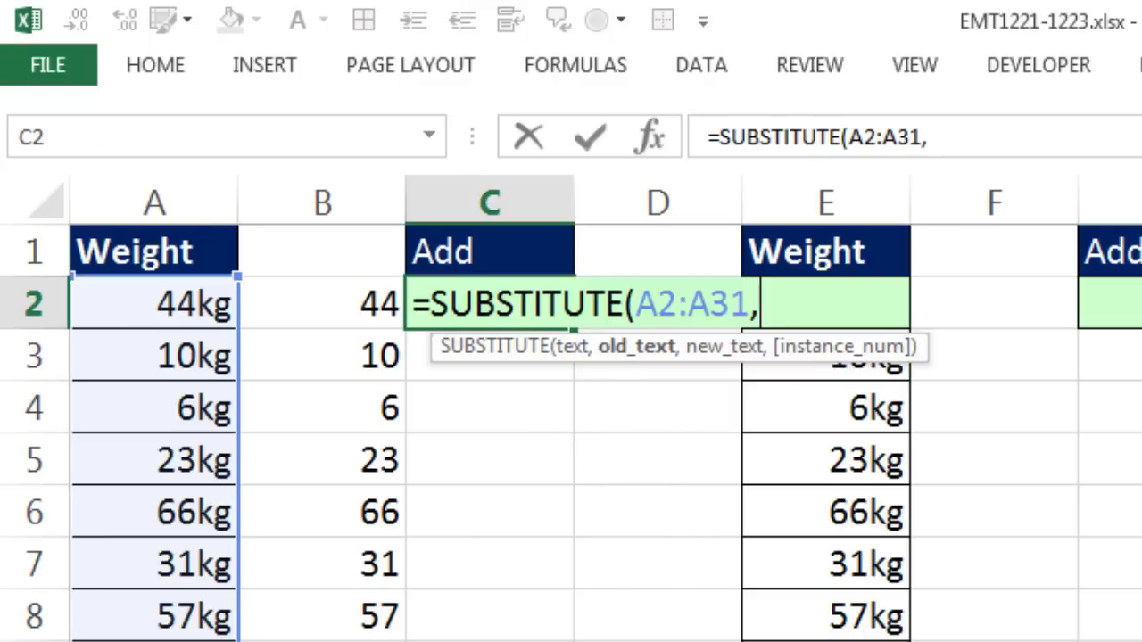
type("\"kg")
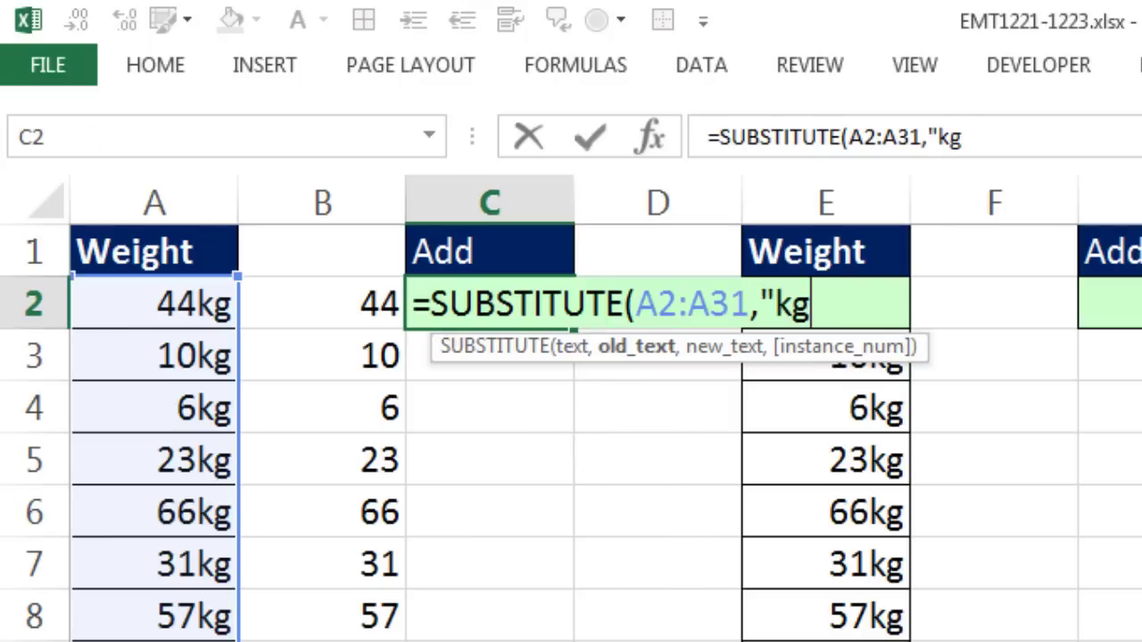
type("\",")
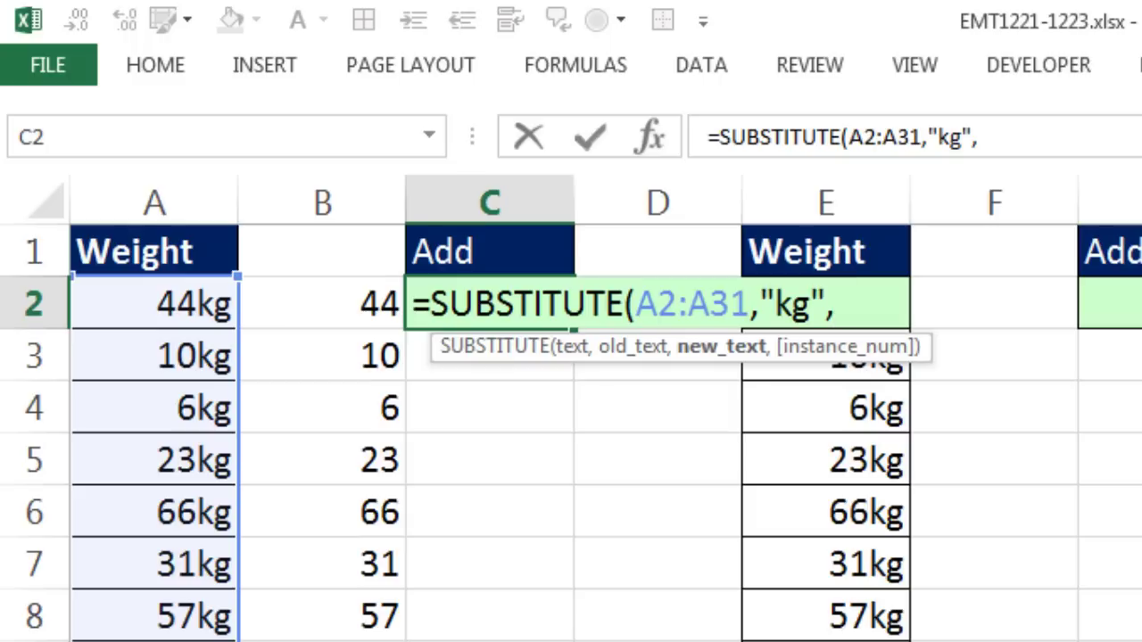
type("\"\")+0")
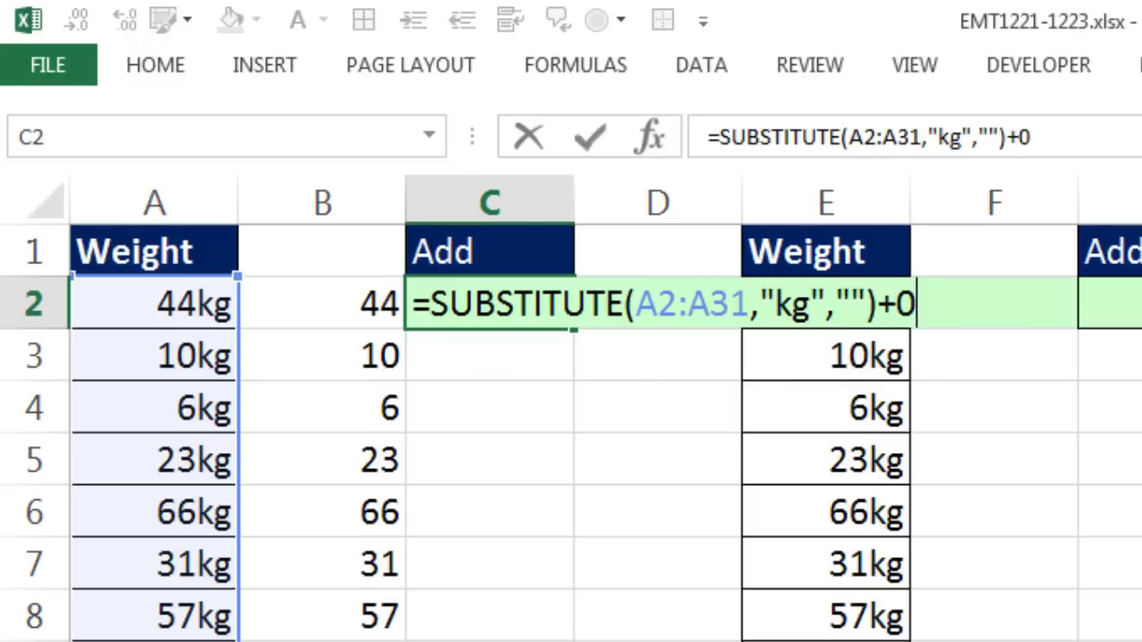
key("Return")
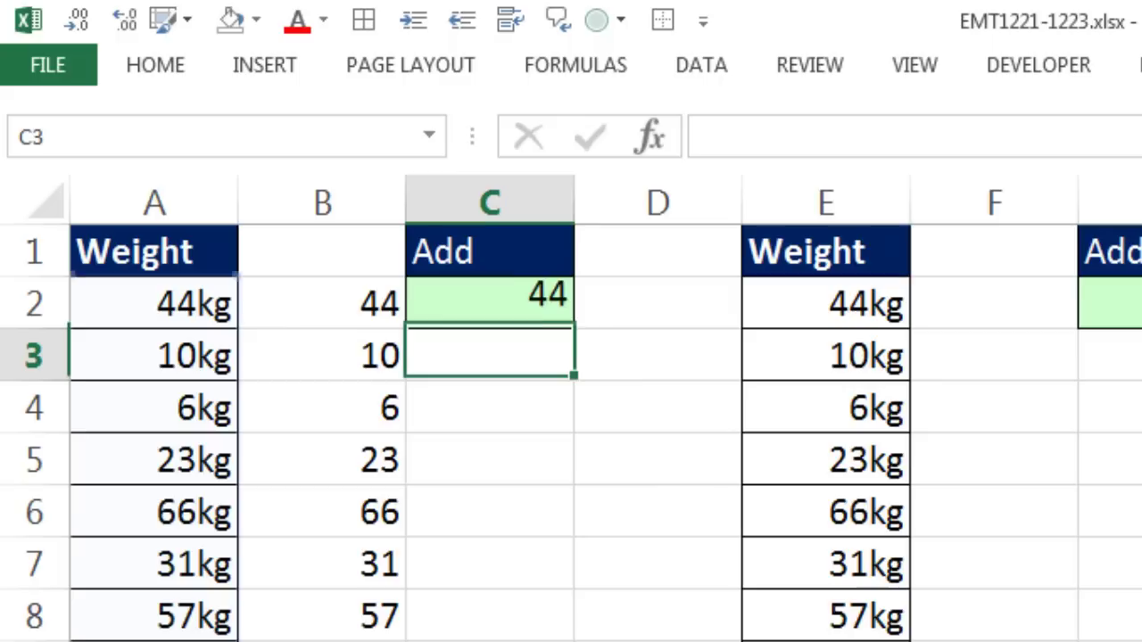
Evaluate the entire SUBSTITUTE formula in C2 in place to inspect the array of numbers it produces
double_click(504, 310)
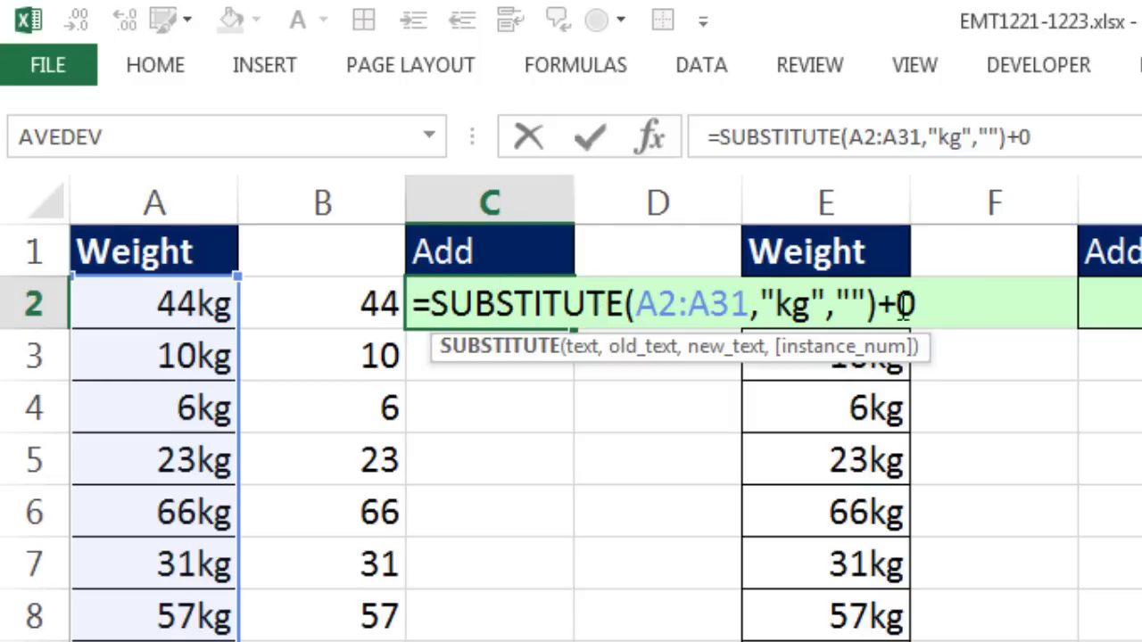
left_click_drag(959, 307, 383, 280)
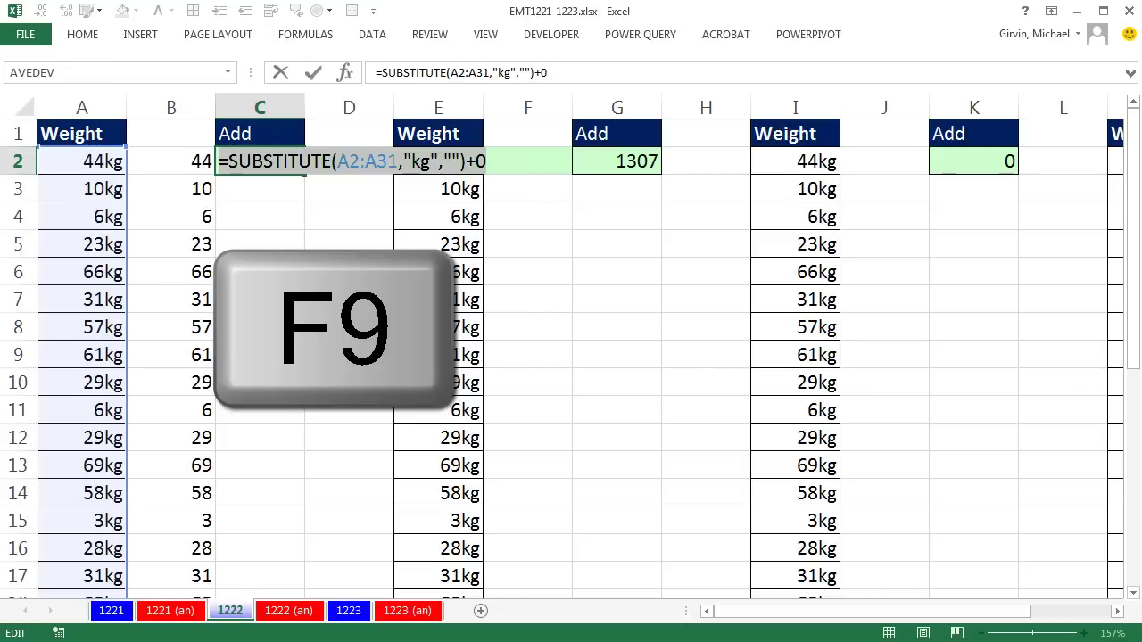
key("F9")
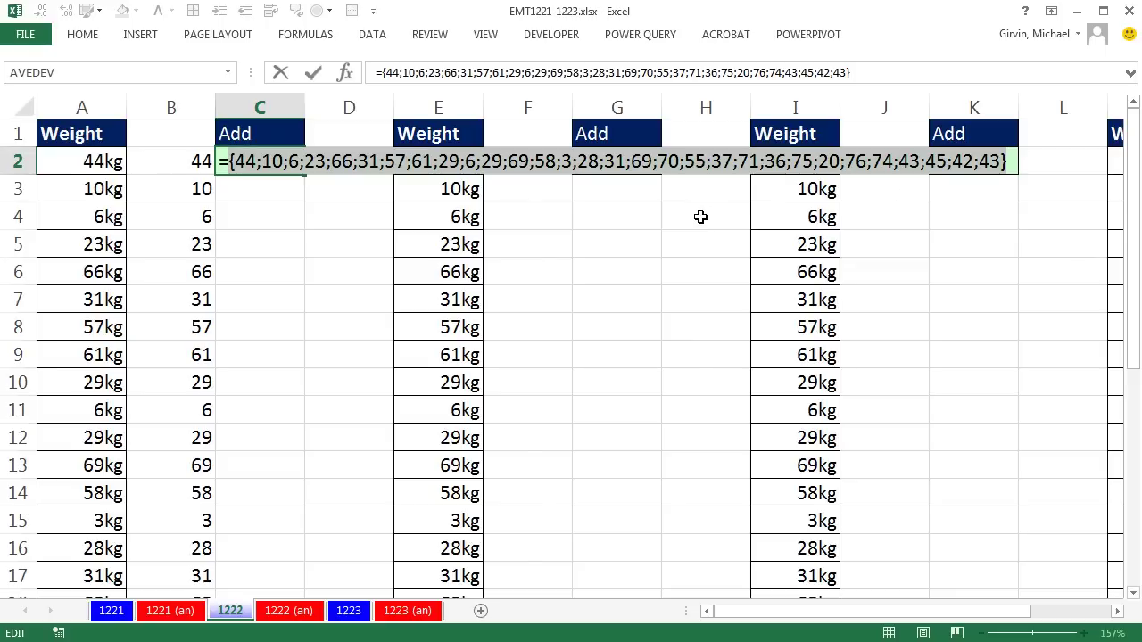
Undo the in-place evaluation in C2 and wrap the formula as =SUMPRODUCT(SUBSTITUTE(A2:A31,"kg","")+0)
key("ctrl+z")
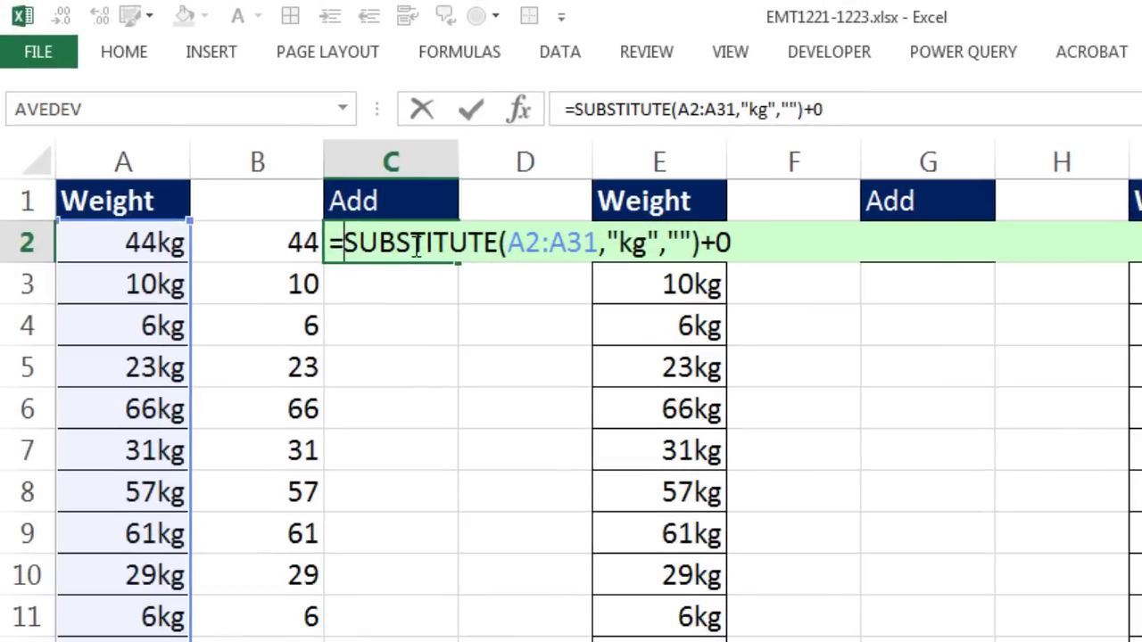
type("SUM(")
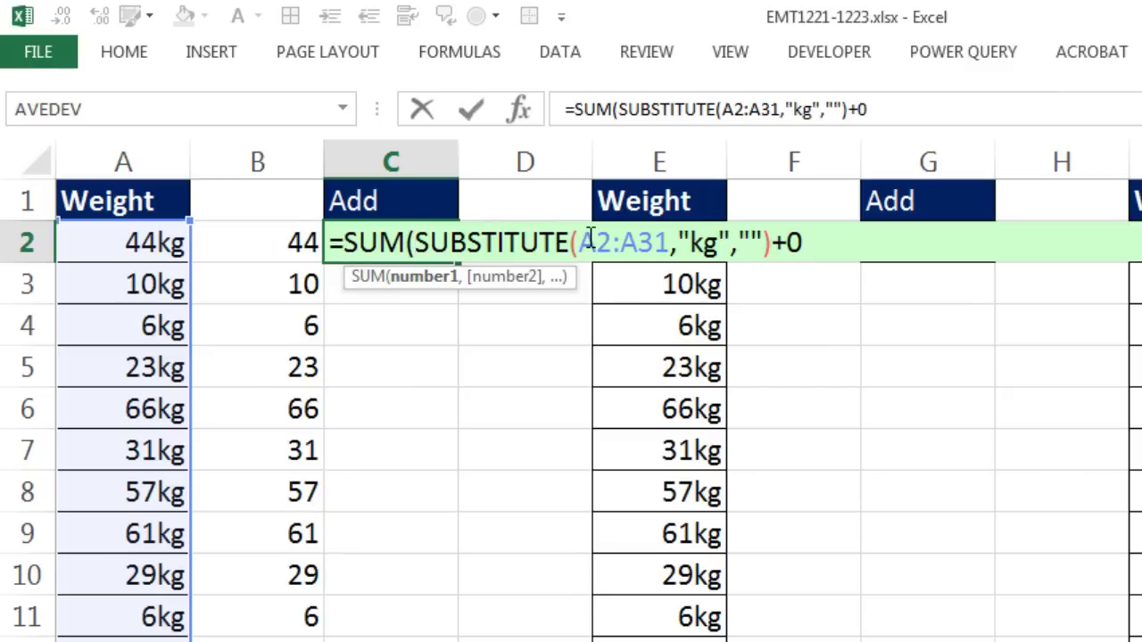
key("BackSpace")
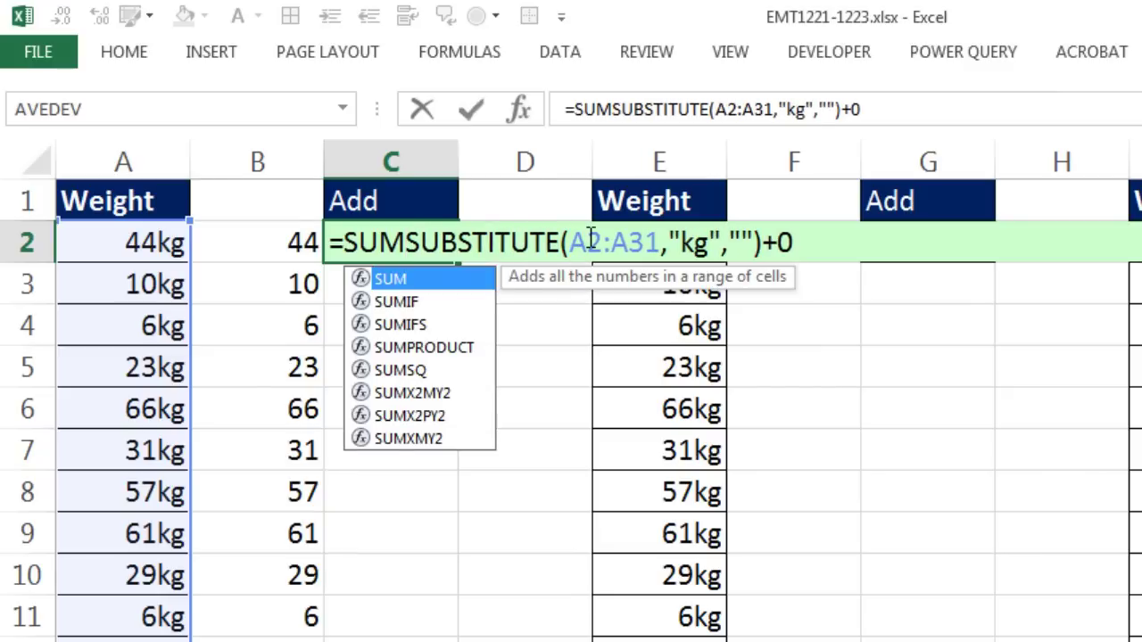
type("p")
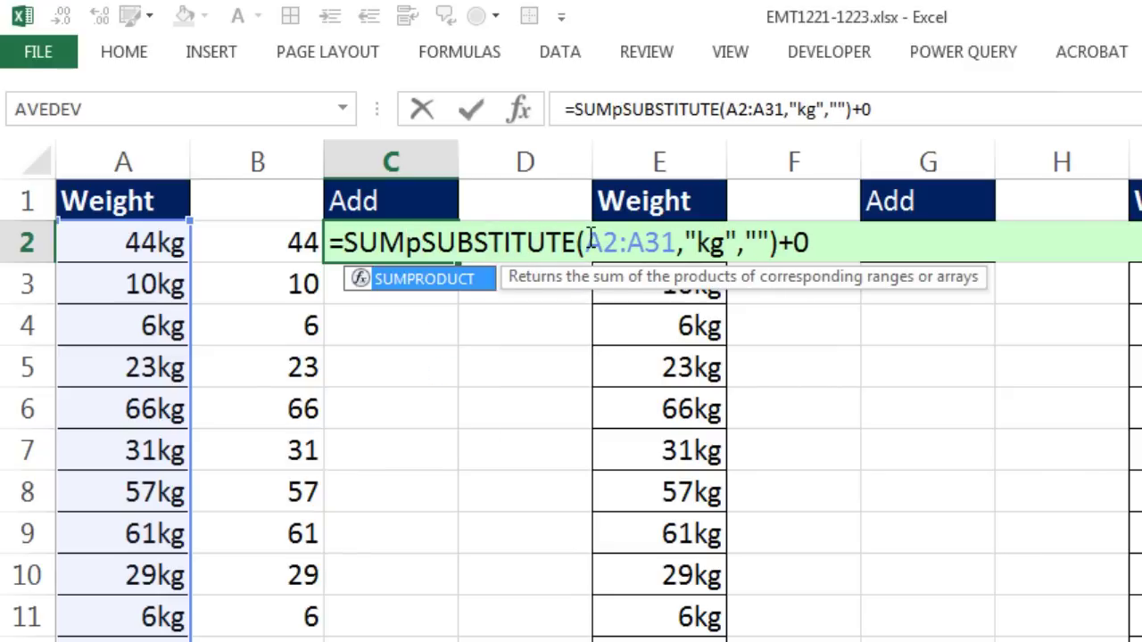
key("Tab")
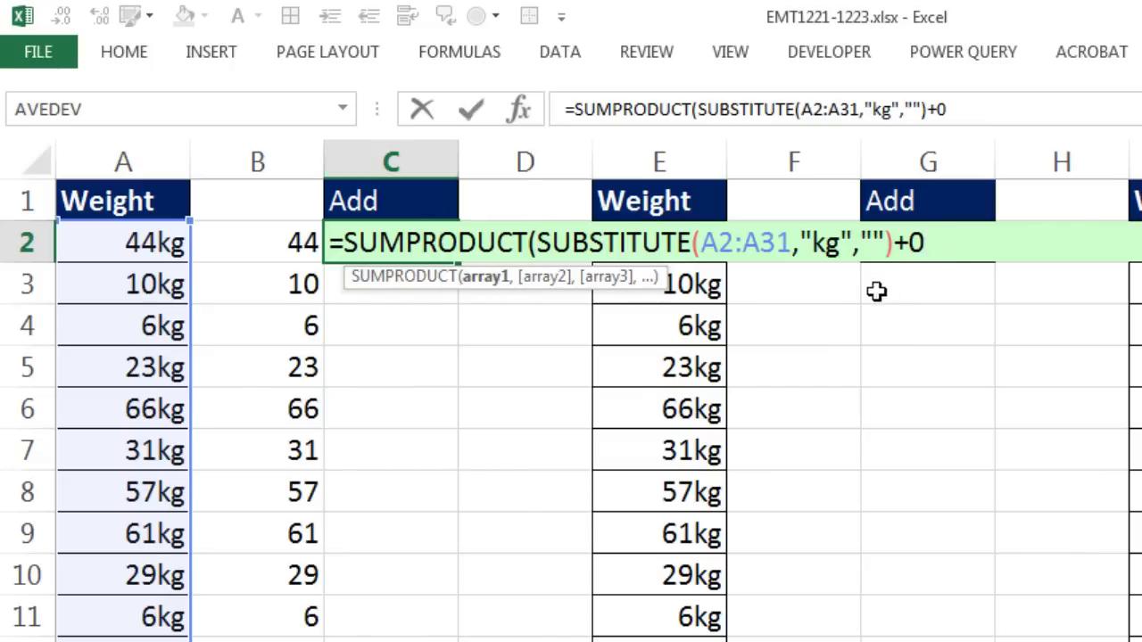
type(")")
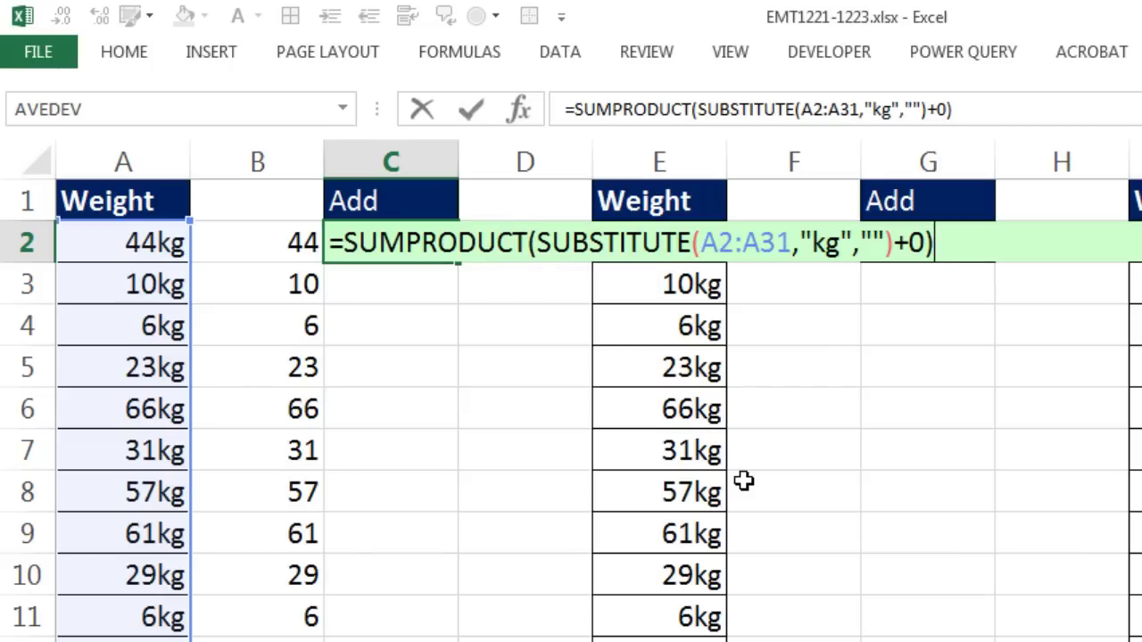
key("Return")
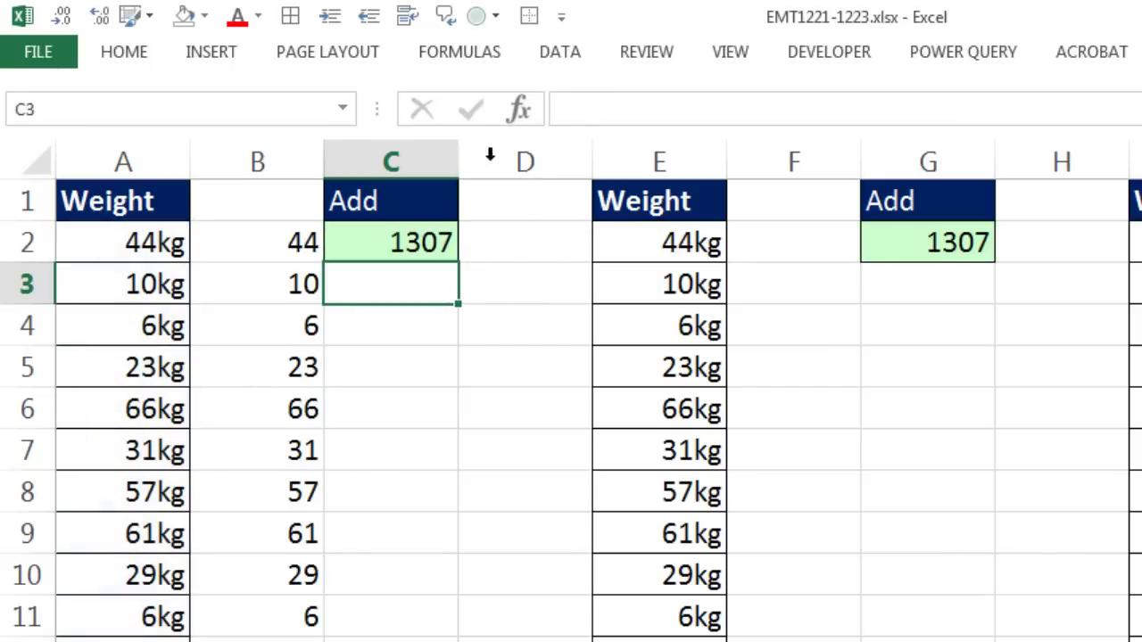
Clear the helper formulas from the whole of column B
left_click(300, 161)
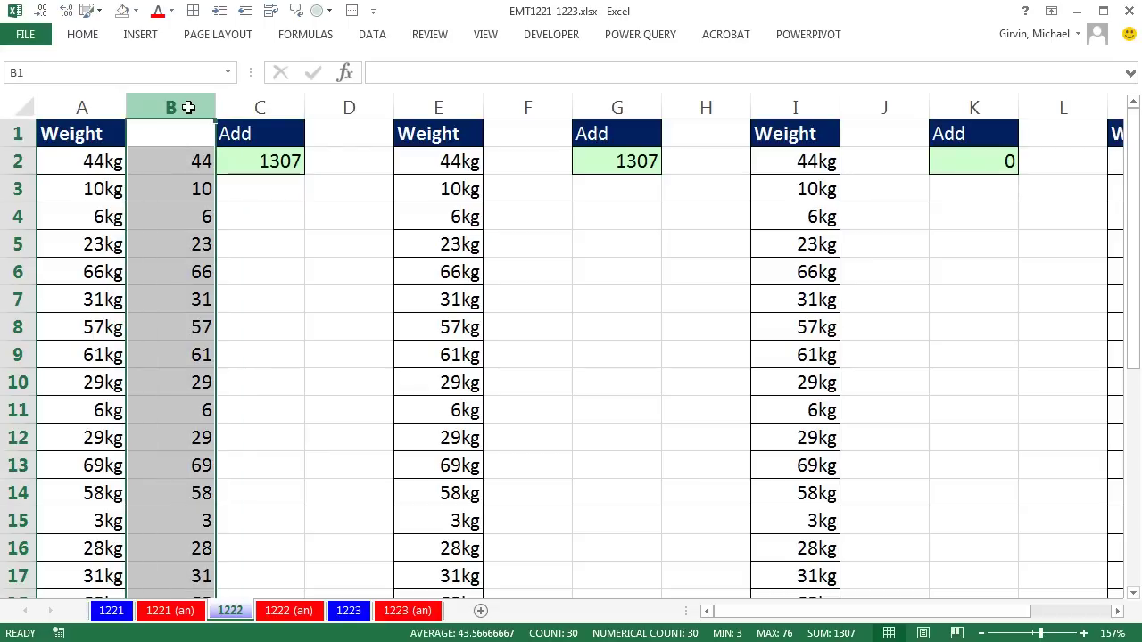
key("Delete")
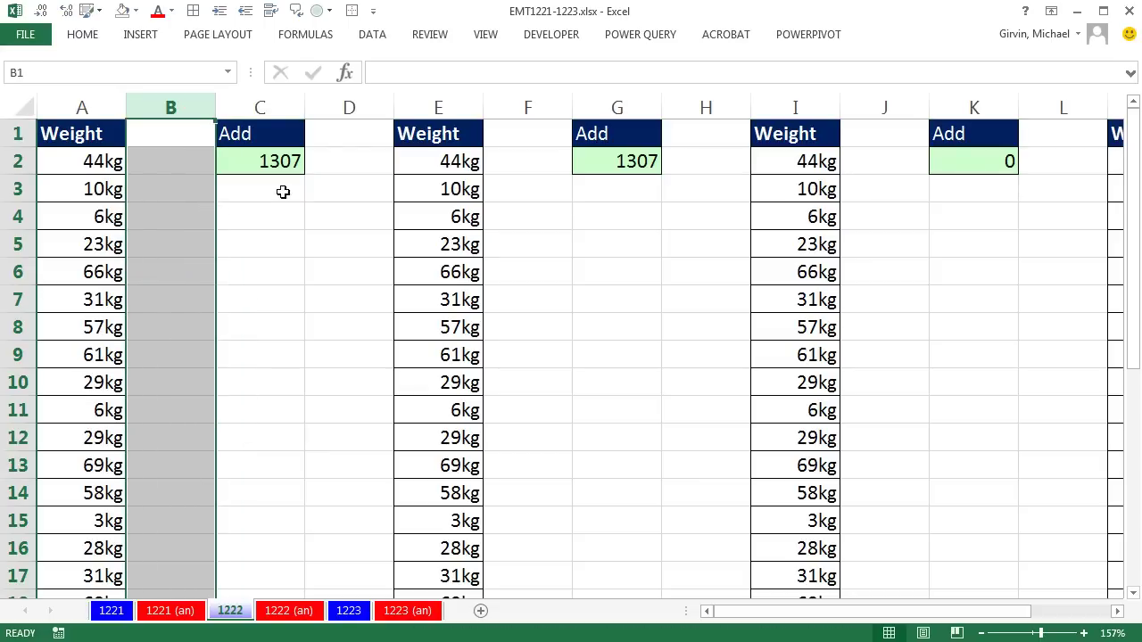
Examine the weight entry in A2, the Add formula in C2 and the Add formula in G2 to compare both approaches
left_click(109, 163)
key("F2")
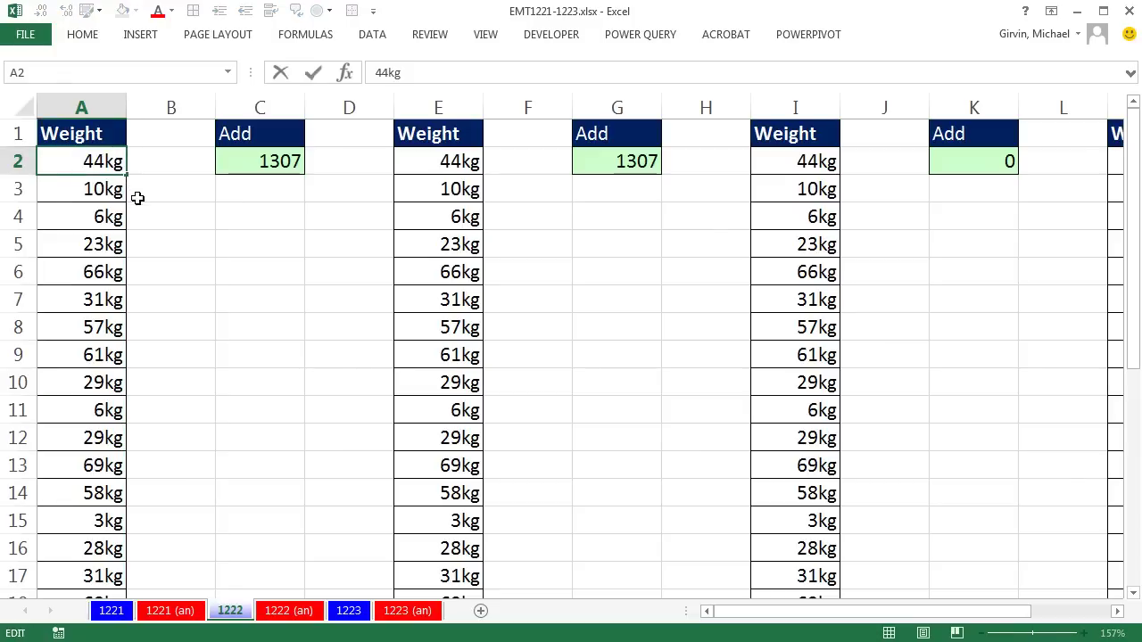
double_click(268, 162)
key("ctrl+Return")
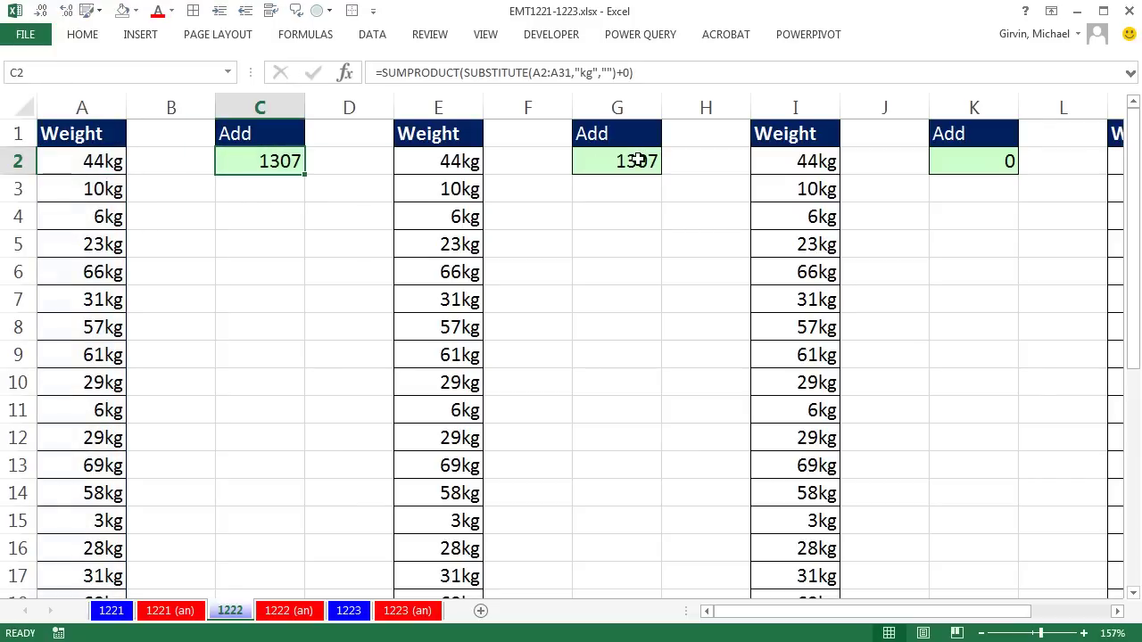
double_click(641, 162)
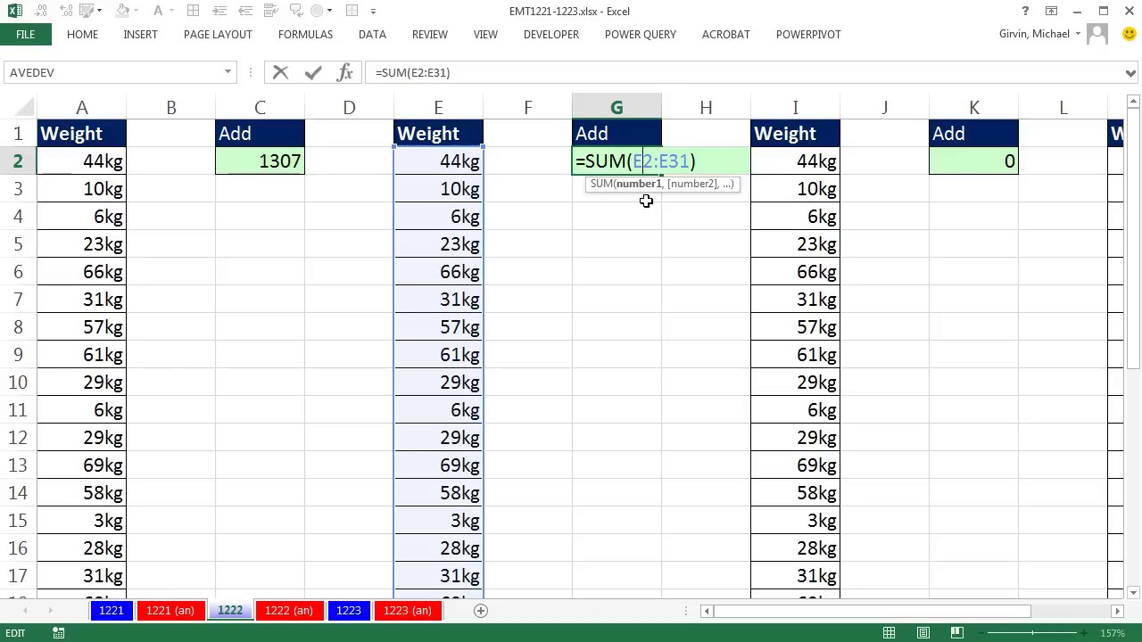
key("ctrl+Return")
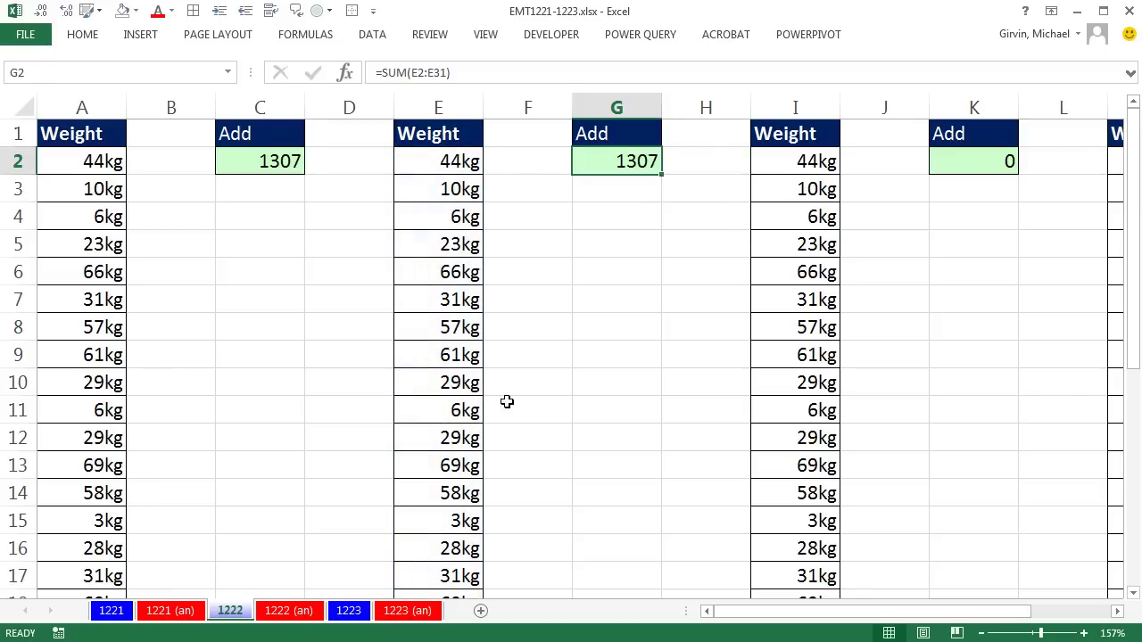
double_click(606, 157)
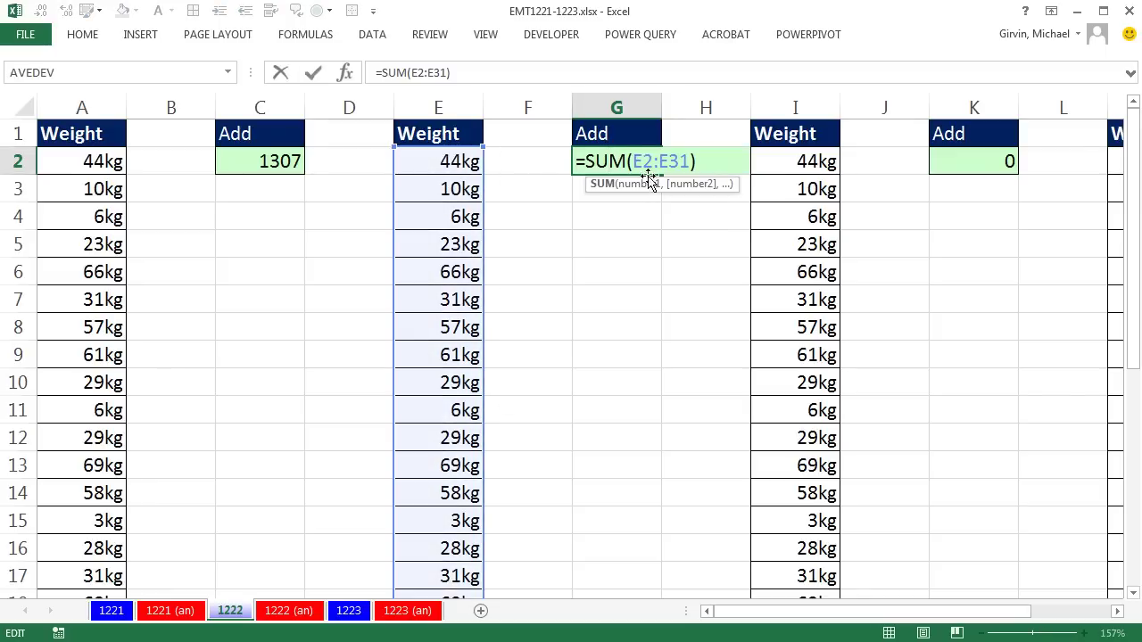